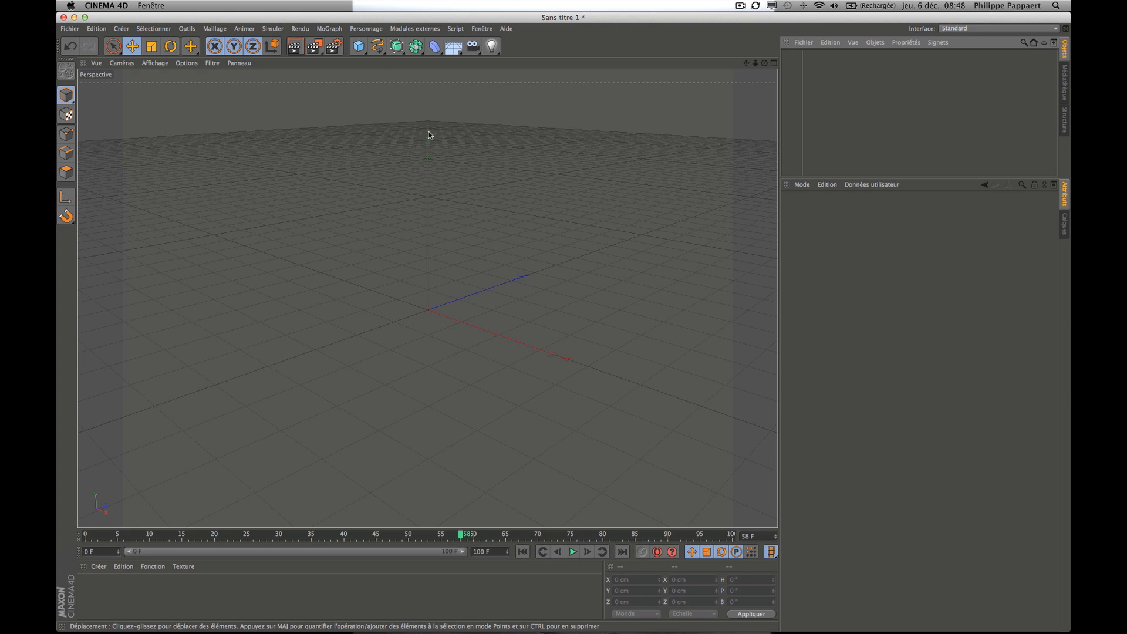
- Add a sphere primitive to the scene and set its Y position to 100 cm
click(358, 46)
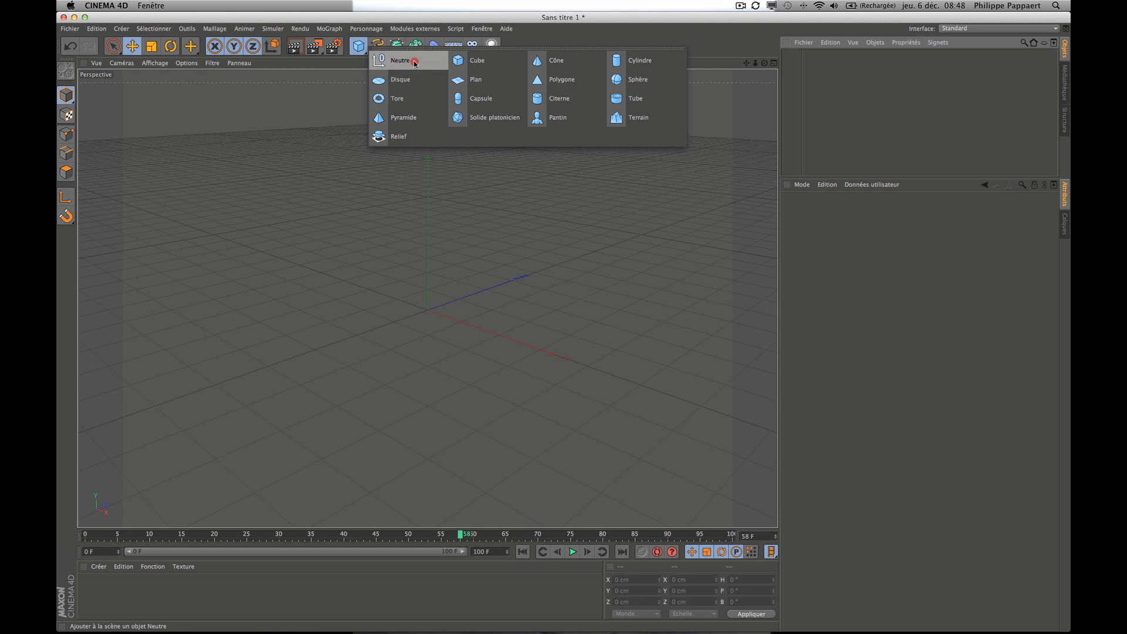
click(634, 86)
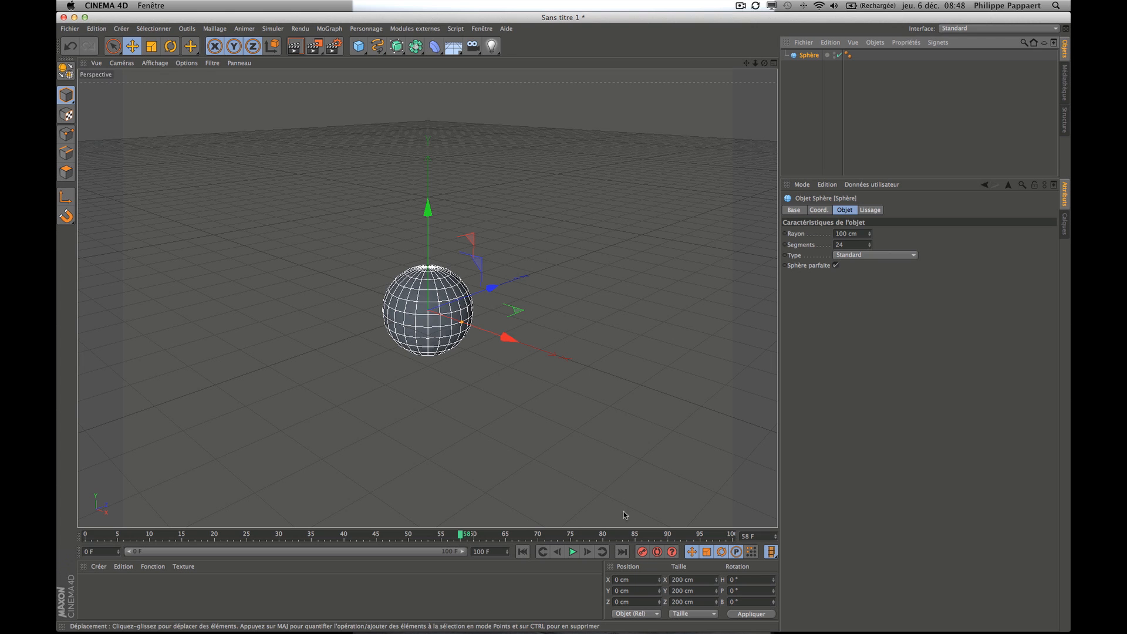
click(636, 591)
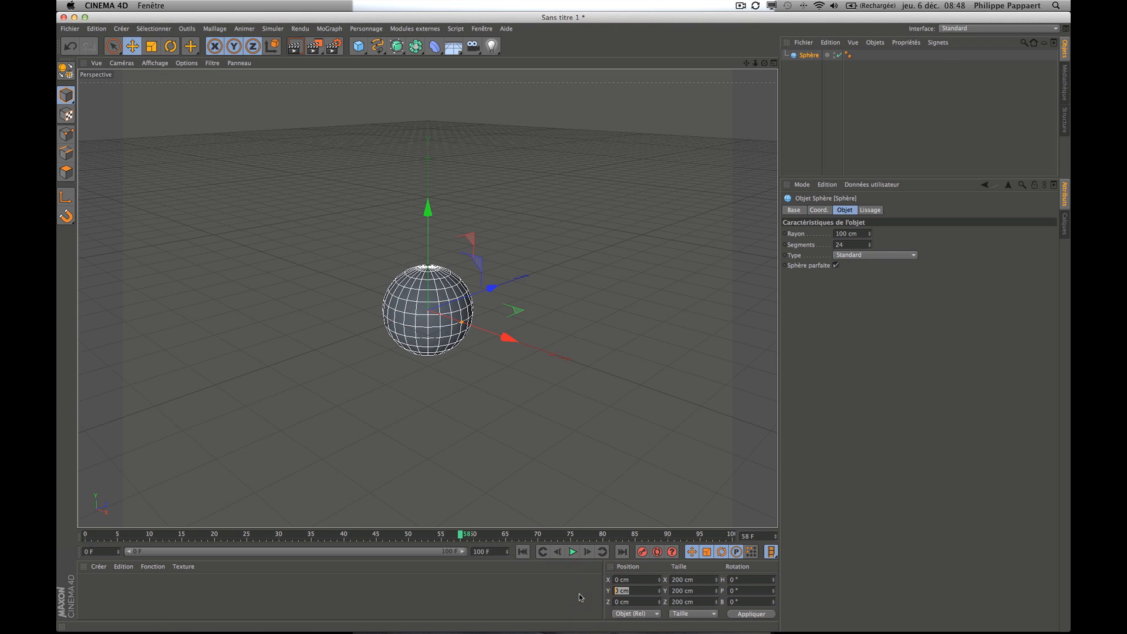
text(100)
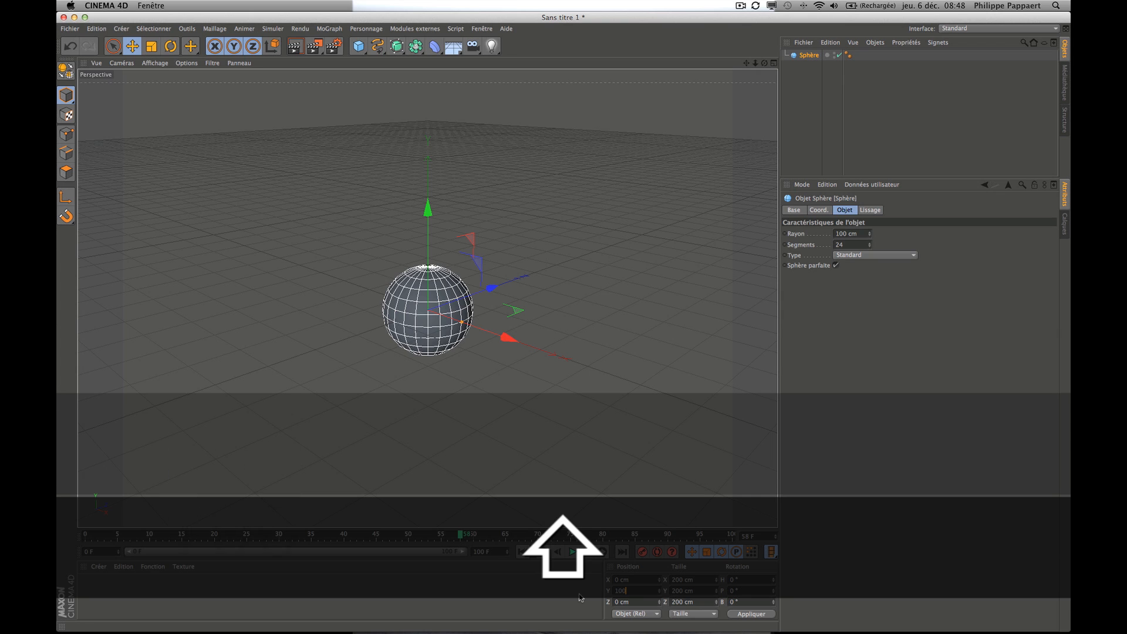
key(Return)
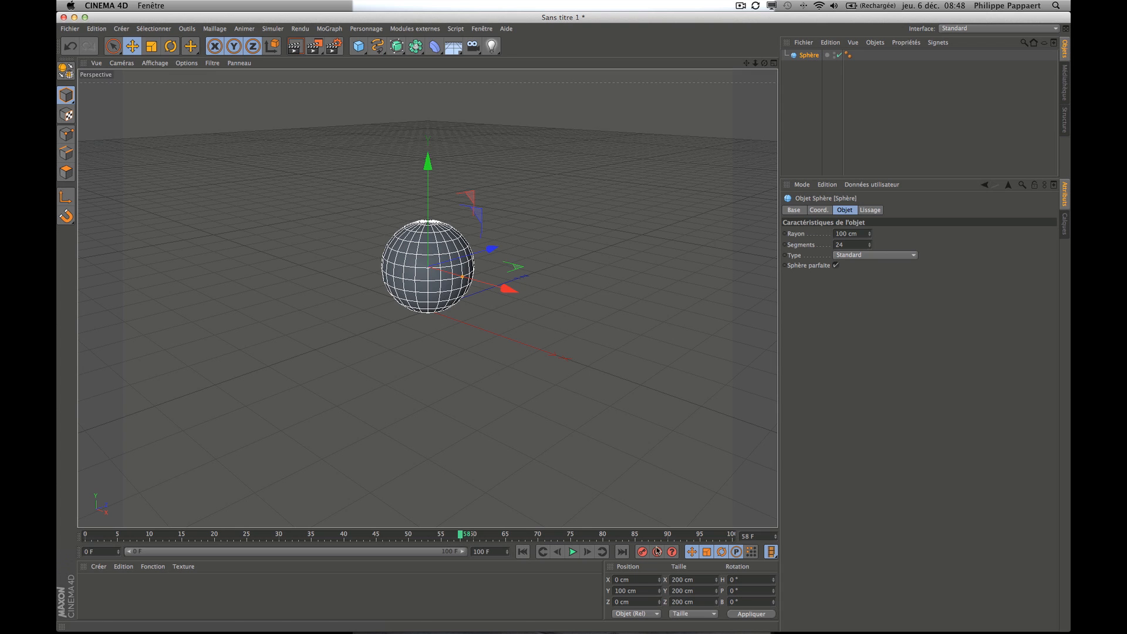
- Rename the sphere object as Balle
double_click(807, 56)
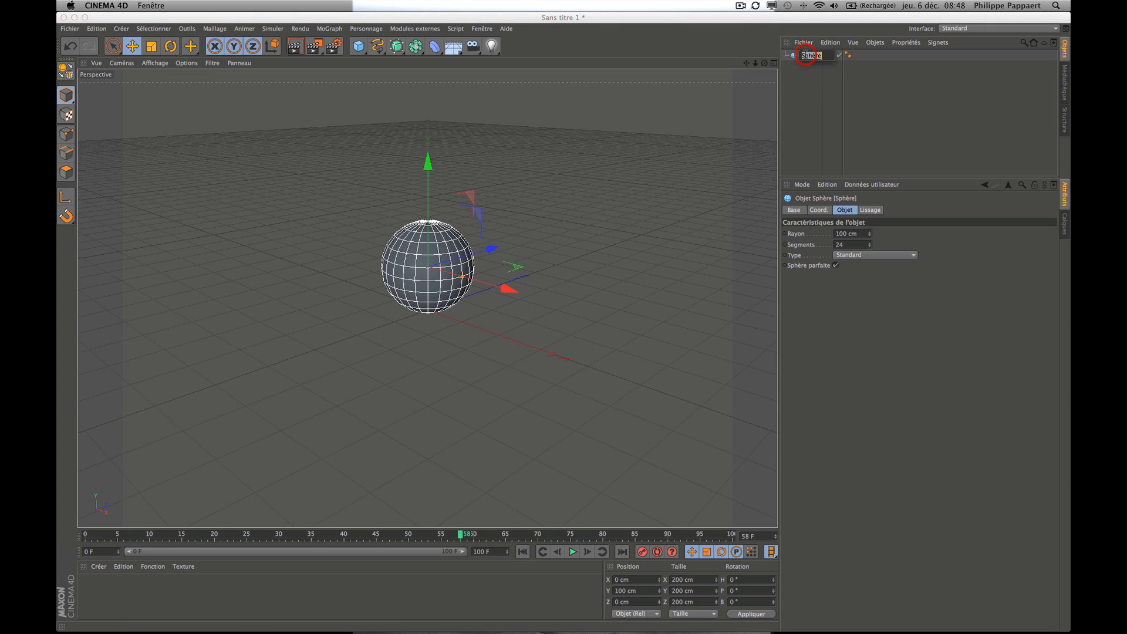
text(Balle)
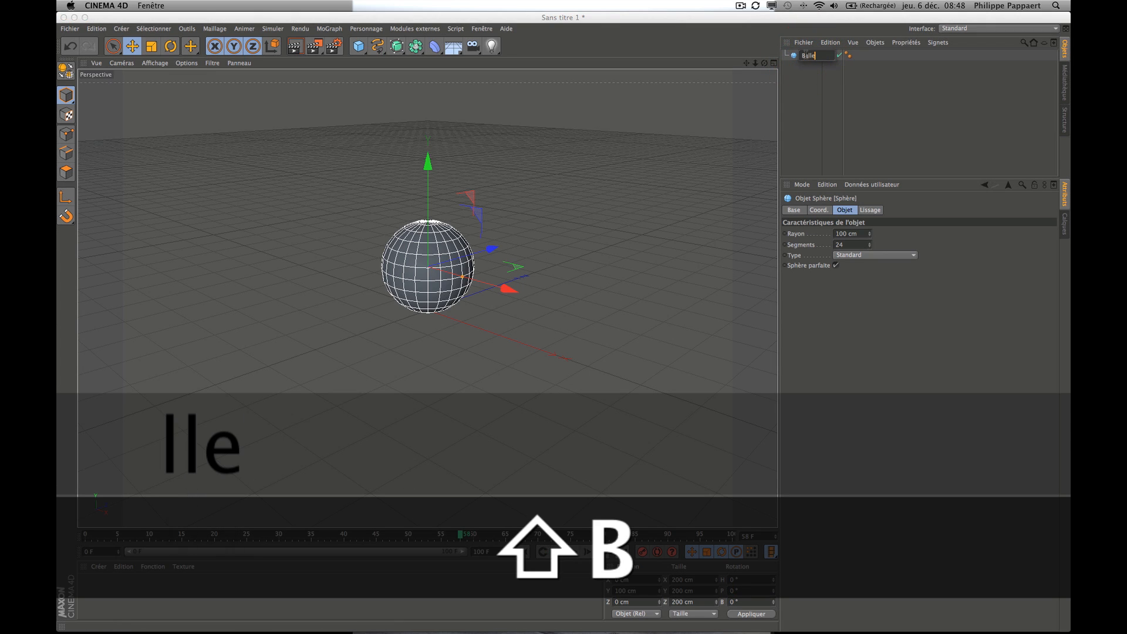
key(Return)
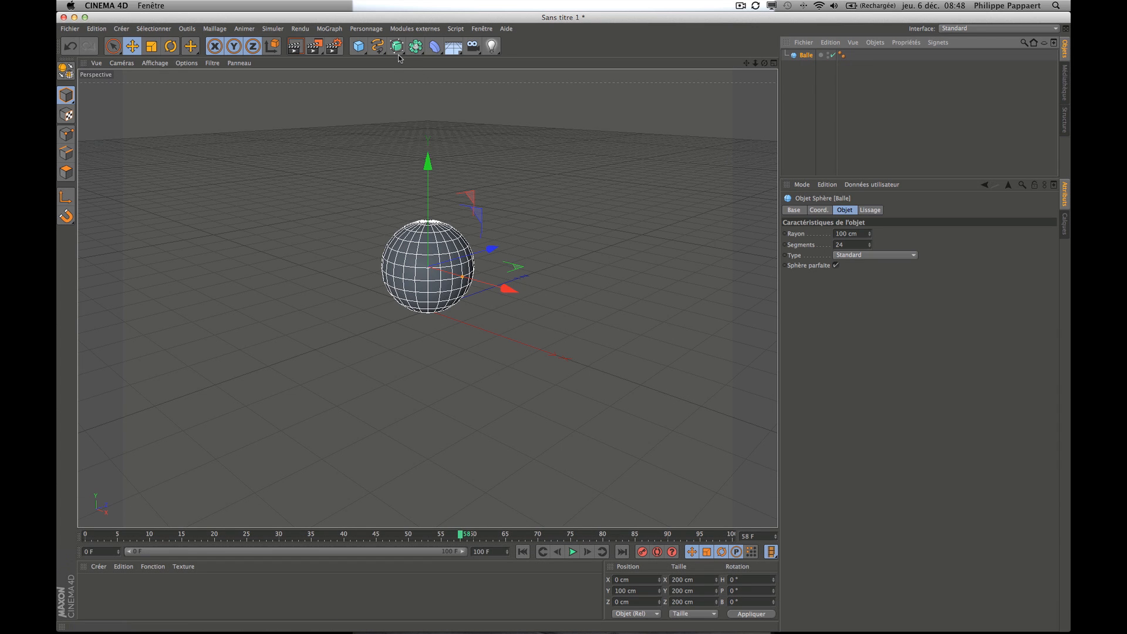
- Create a MouvementC object and add the Balle sphere to its list of animated objects
click(368, 29)
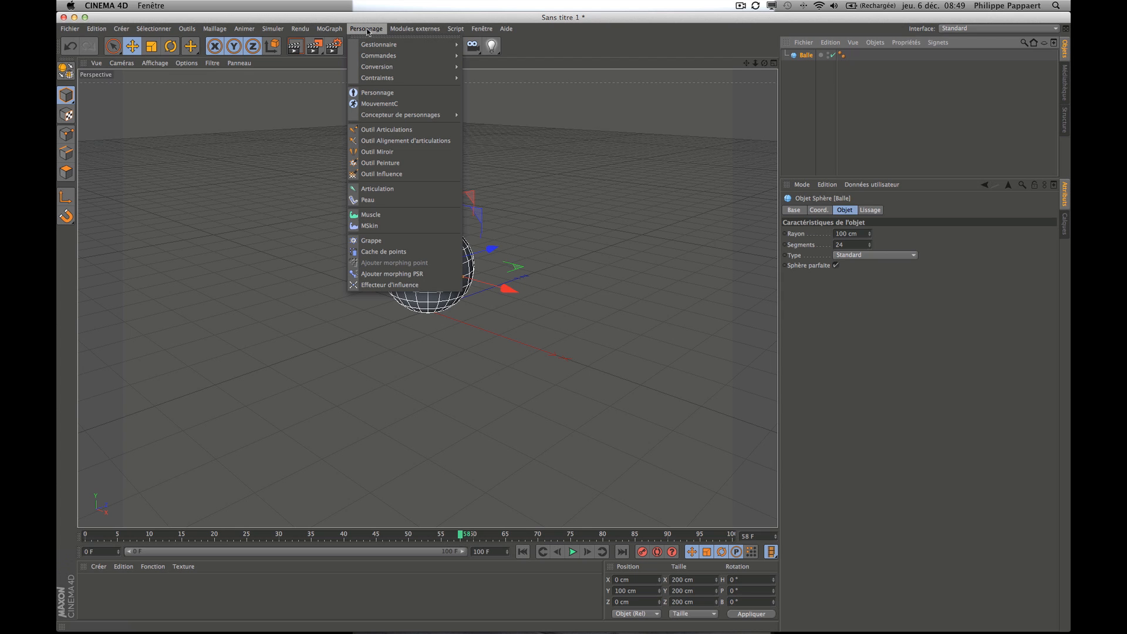
click(386, 104)
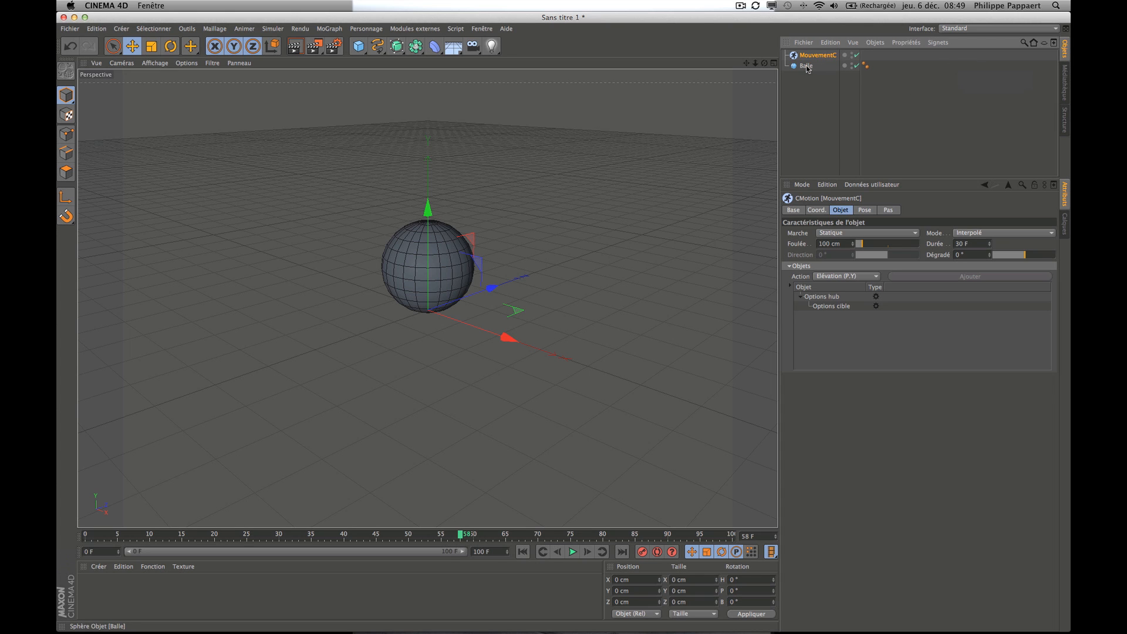
drag(807, 69, 838, 332)
drag(838, 332, 837, 333)
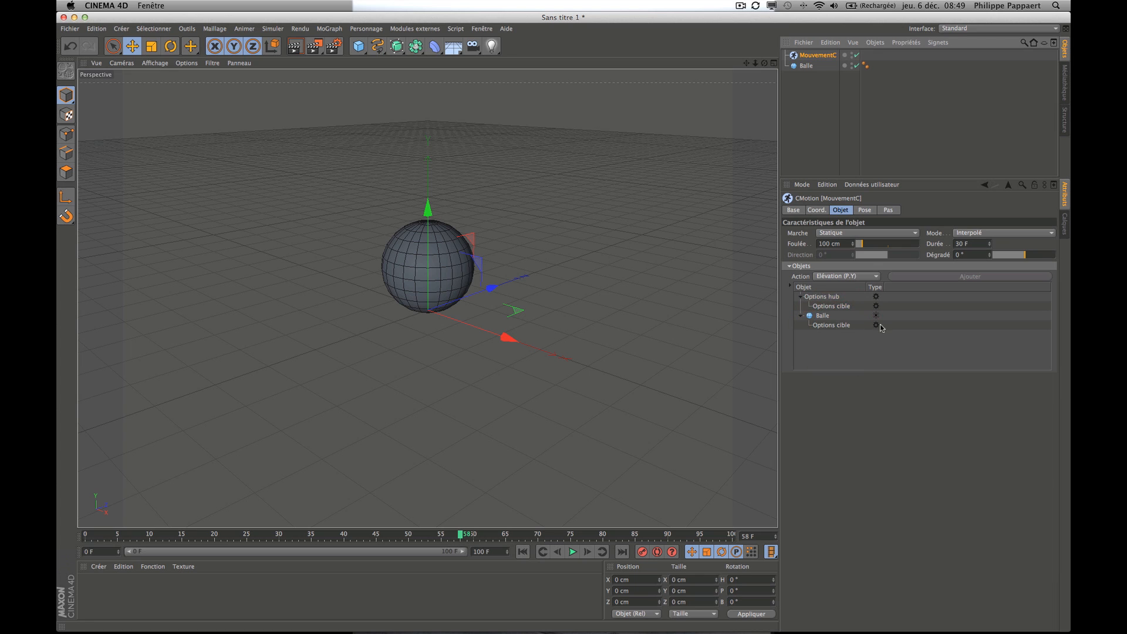
- Add an Elévation (P.Y) action to Balle in the MouvementC object list and show its settings
click(822, 316)
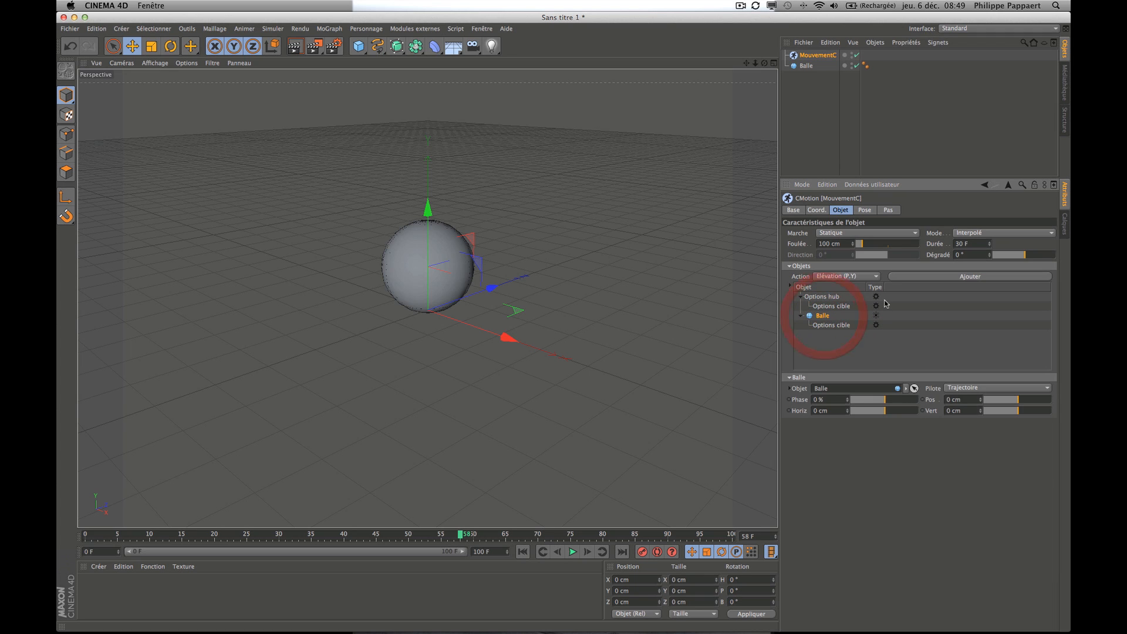
click(839, 277)
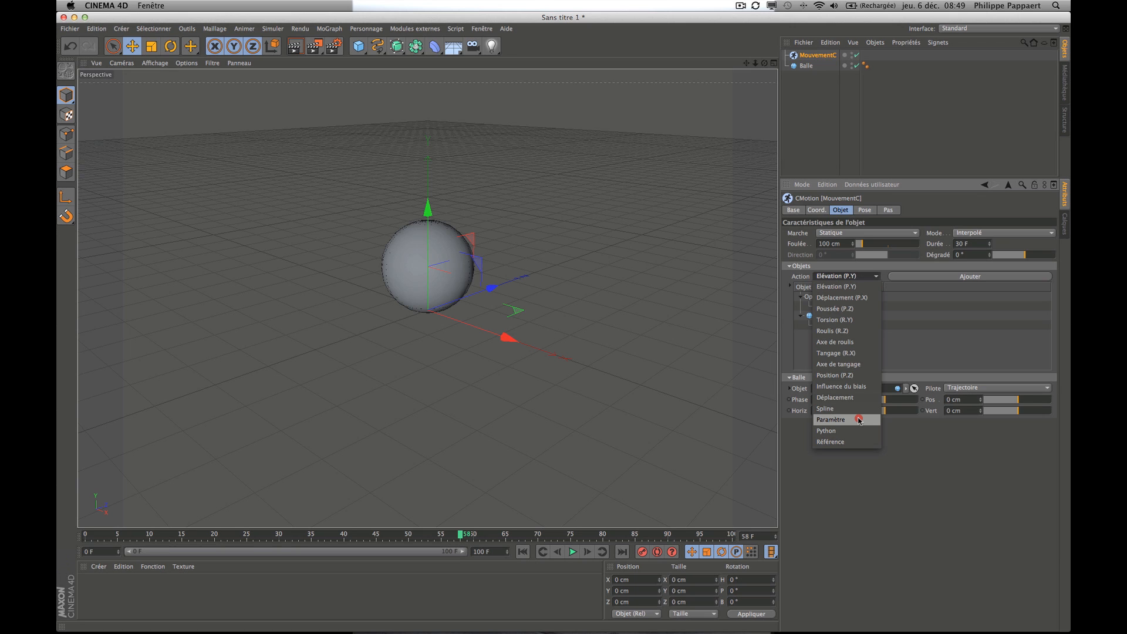
click(850, 290)
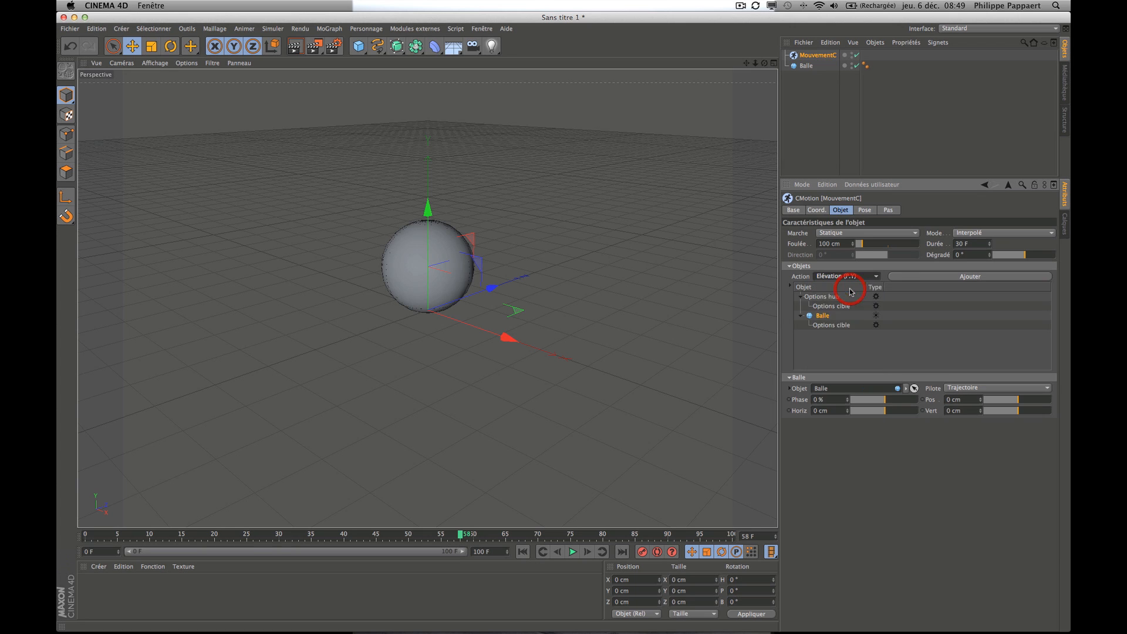
click(933, 278)
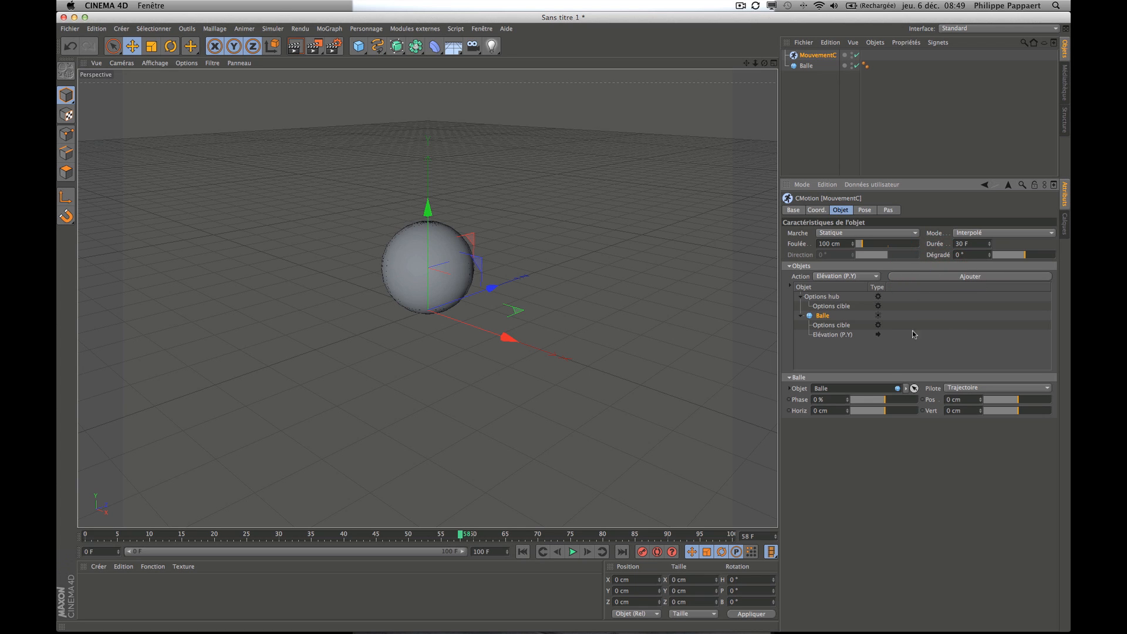
click(834, 335)
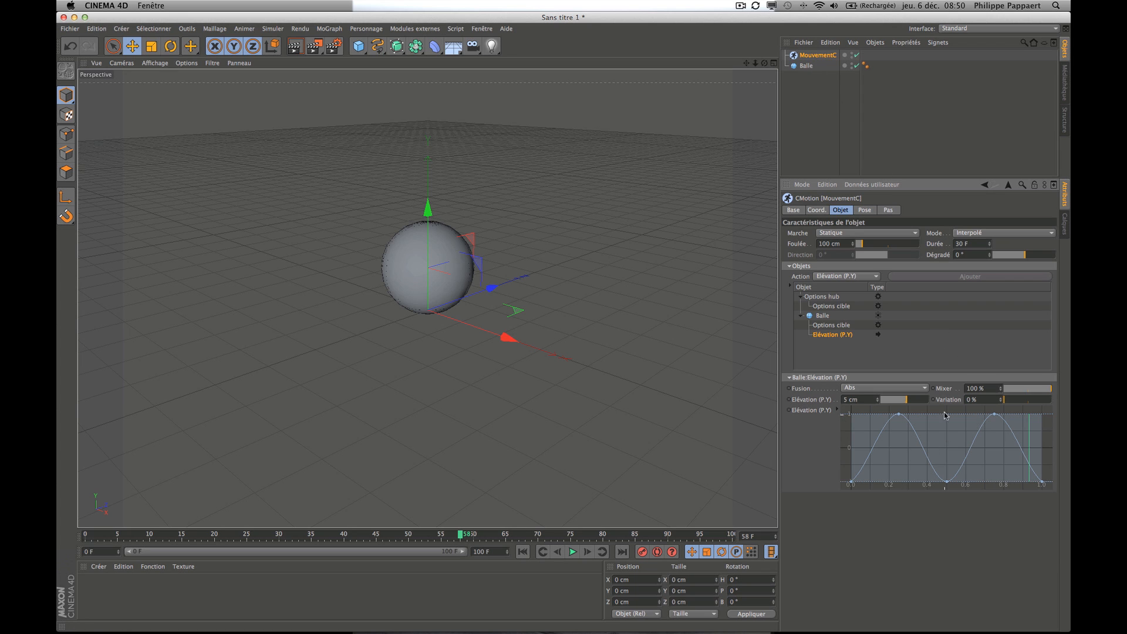
- Select the Balle sphere and play the animation from the first frame to examine its vertical movement
click(806, 66)
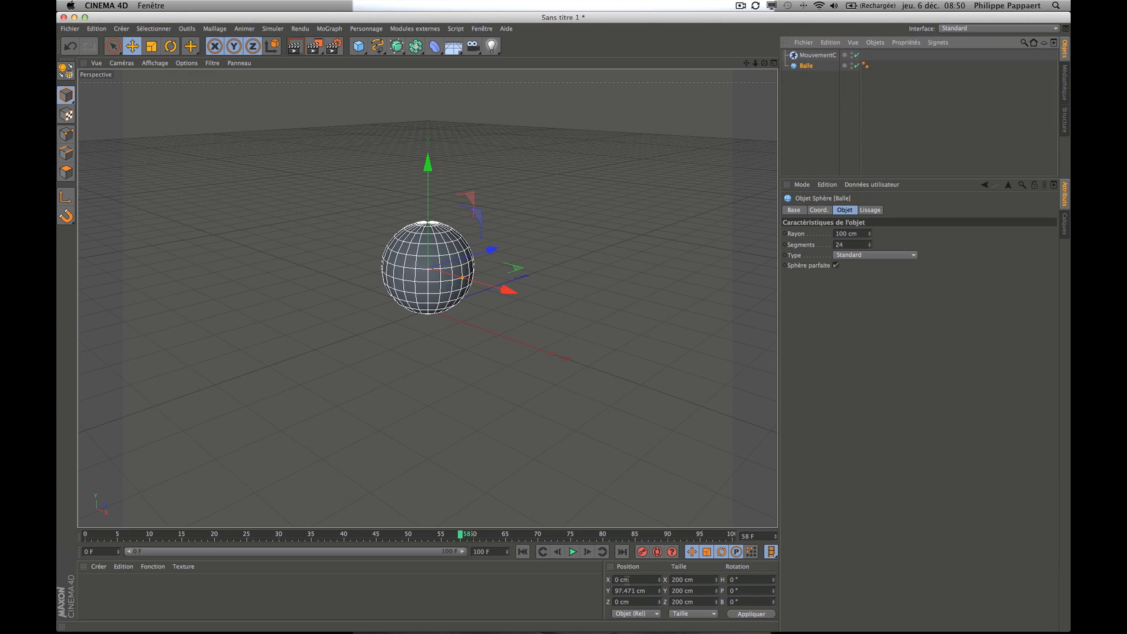
click(523, 552)
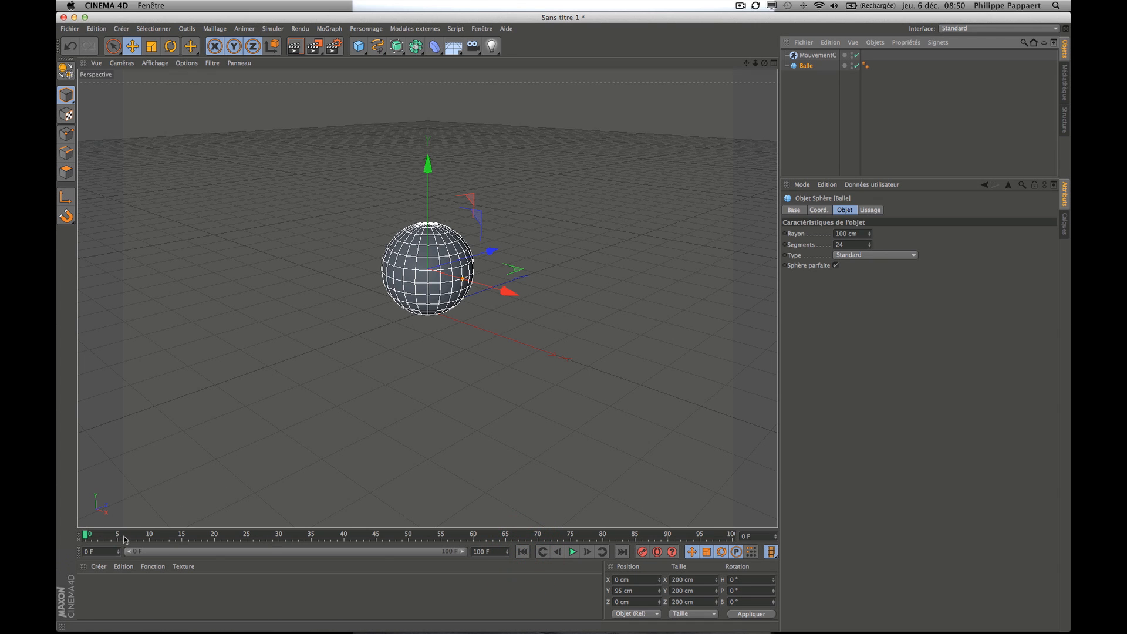
click(572, 553)
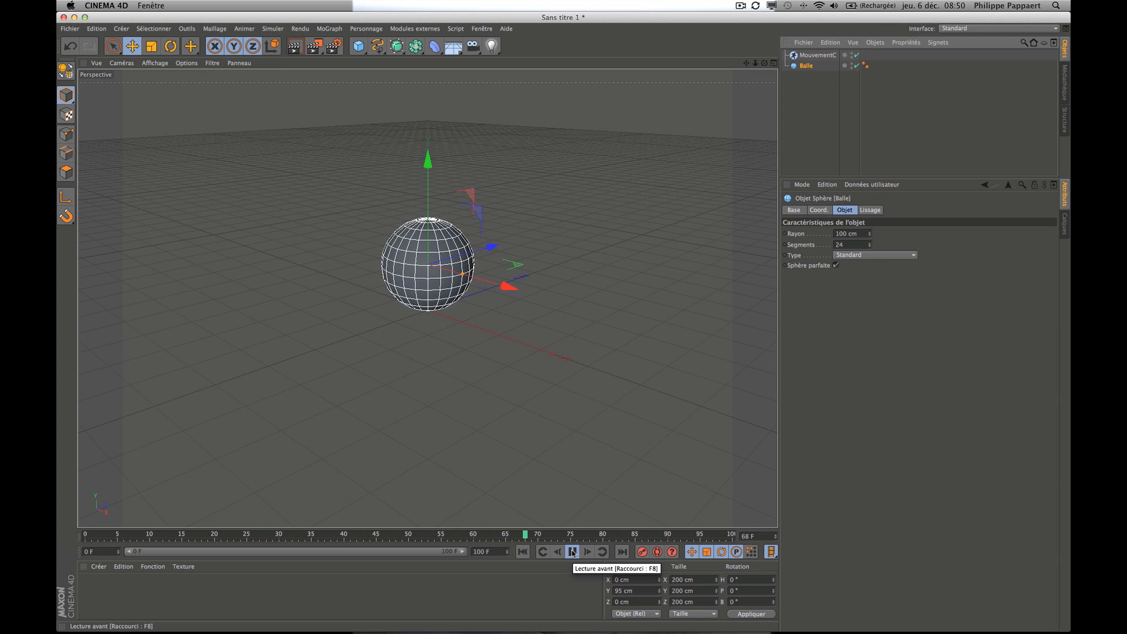
click(573, 553)
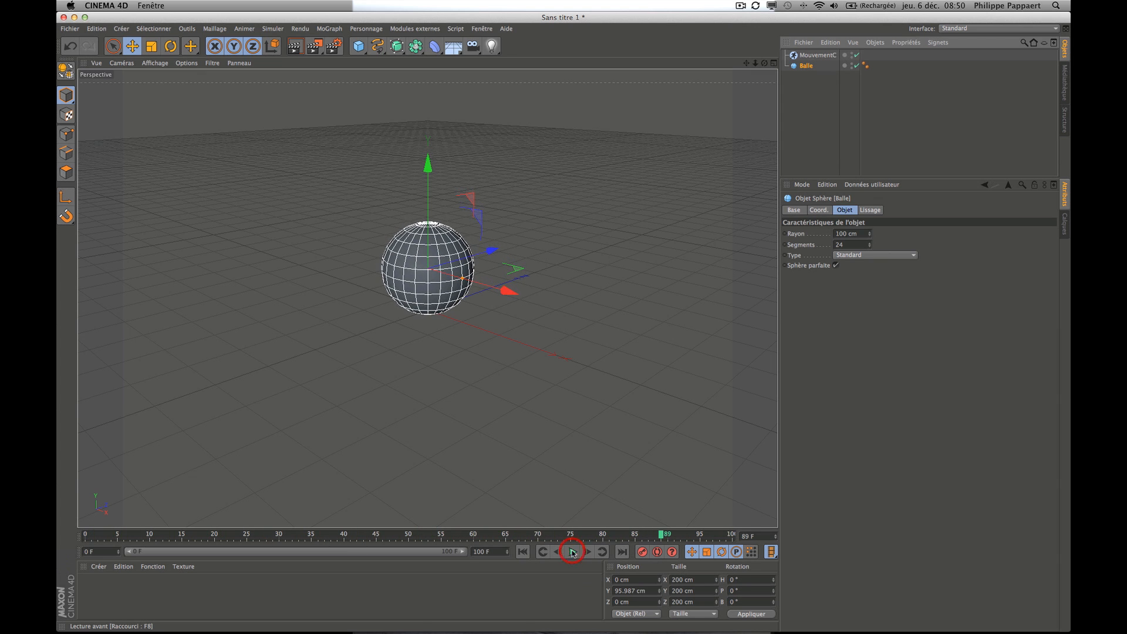
- Set the MouvementC cycle duration (Durée) to 15 F
click(817, 56)
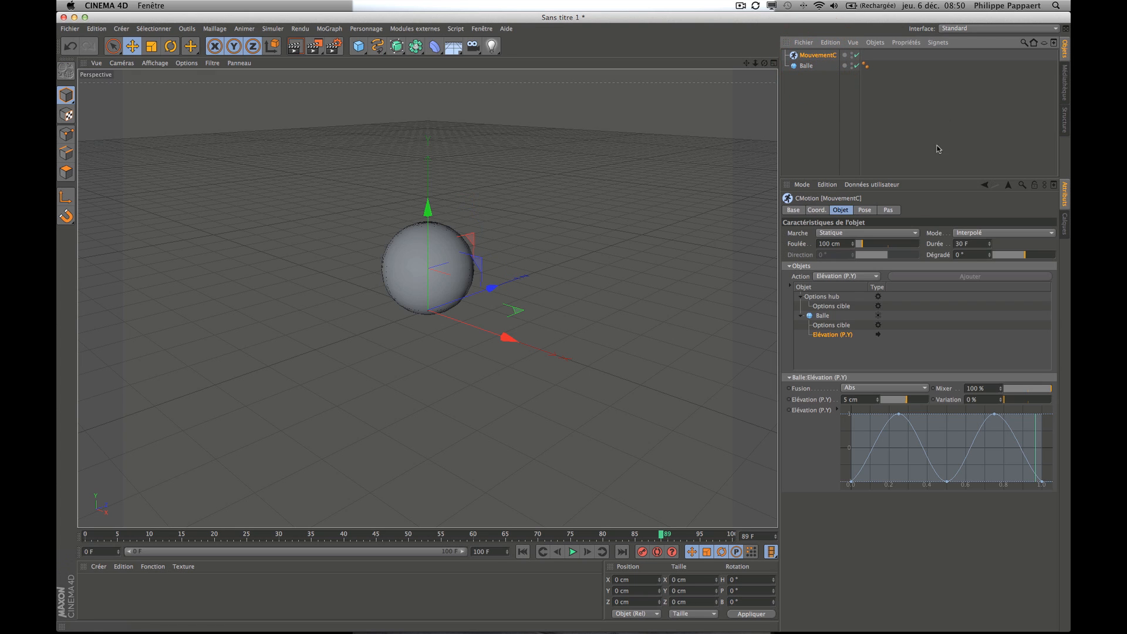
click(975, 243)
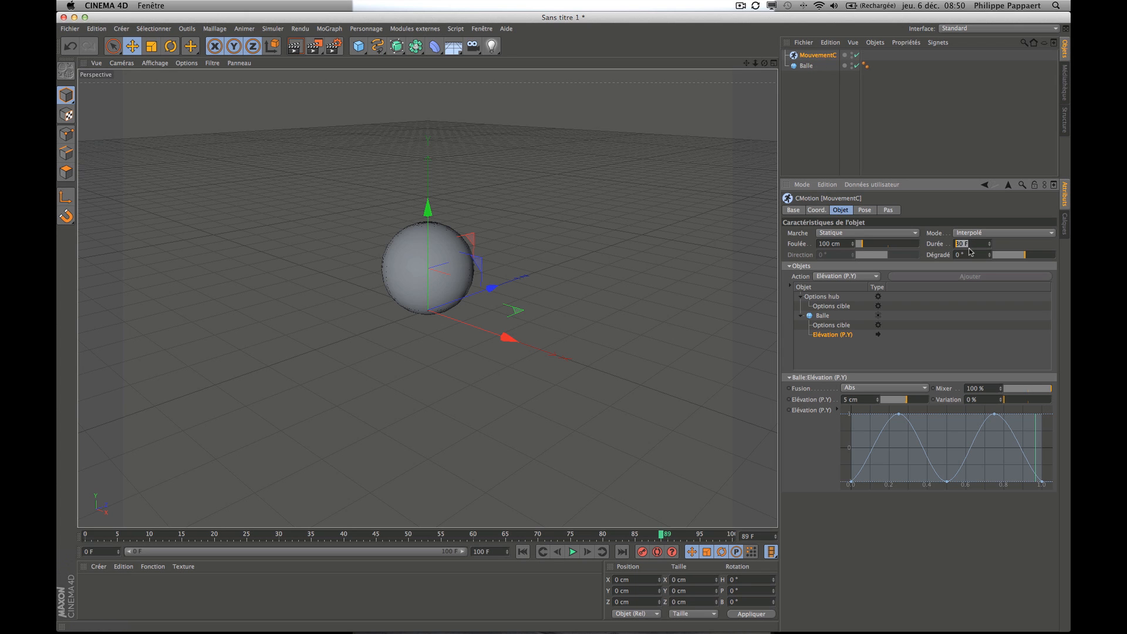
text(15)
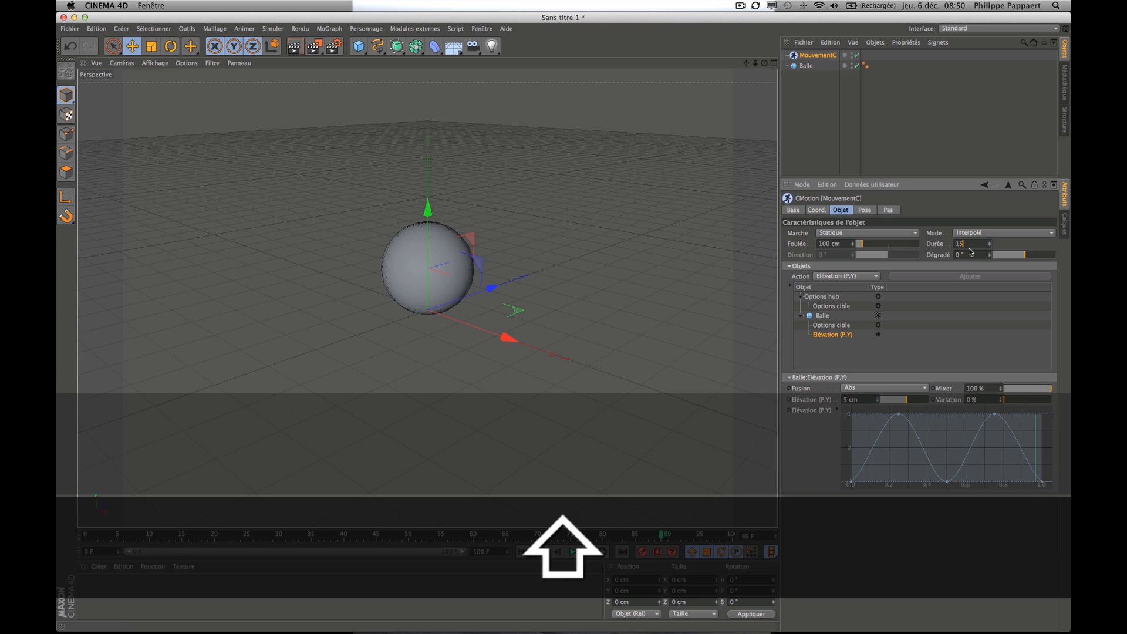
key(Return)
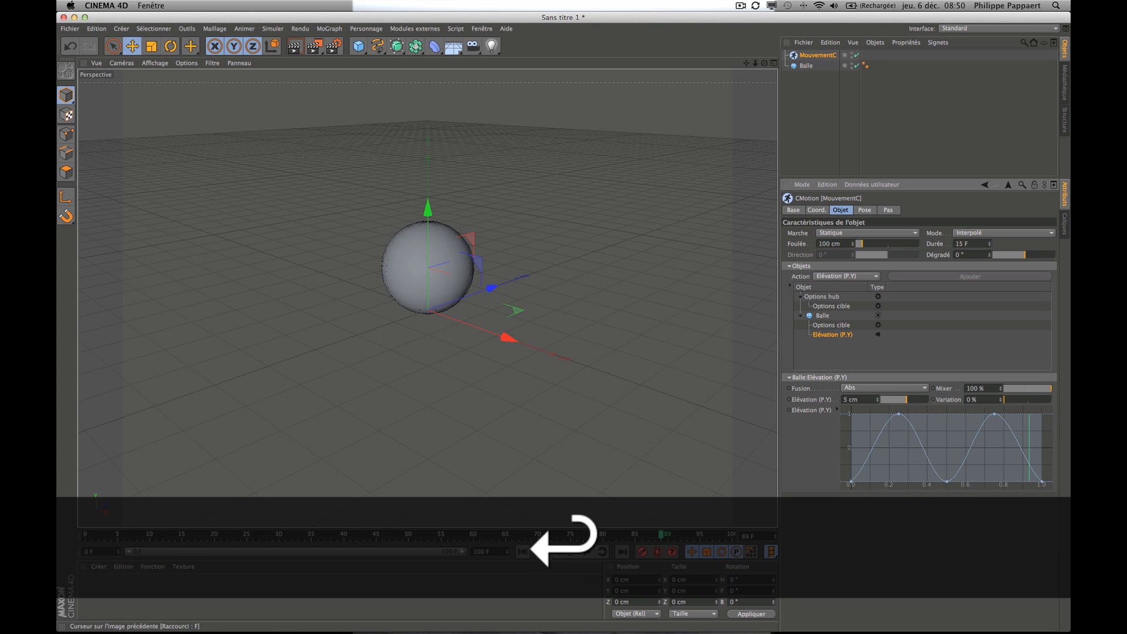
- Play the animation briefly from the first frame to check the ball's cycle speed
click(523, 553)
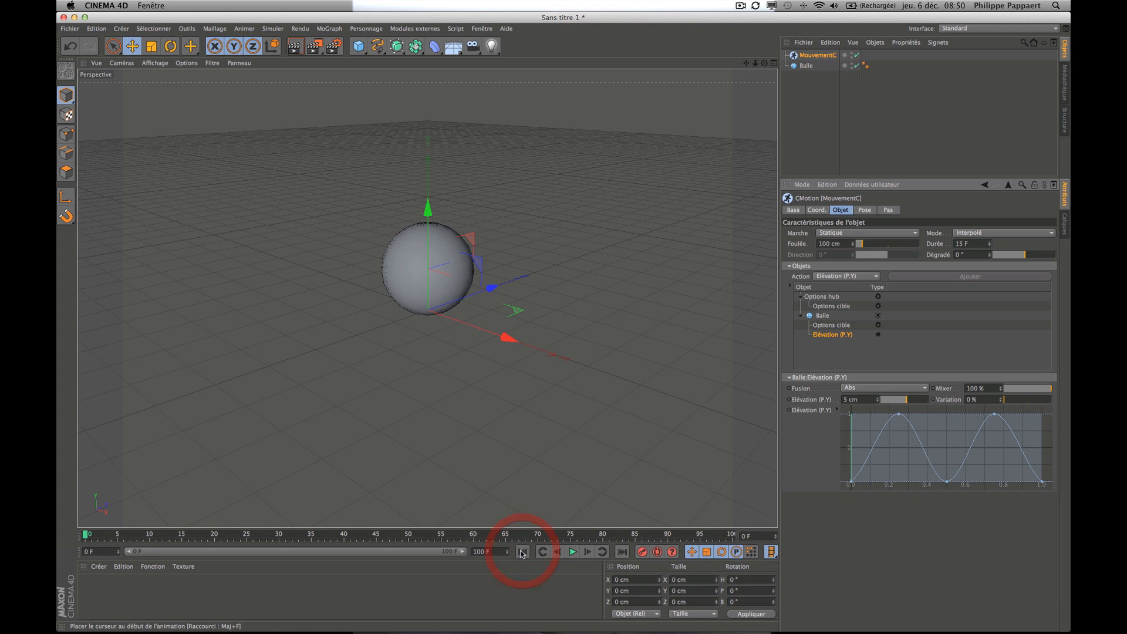
click(573, 553)
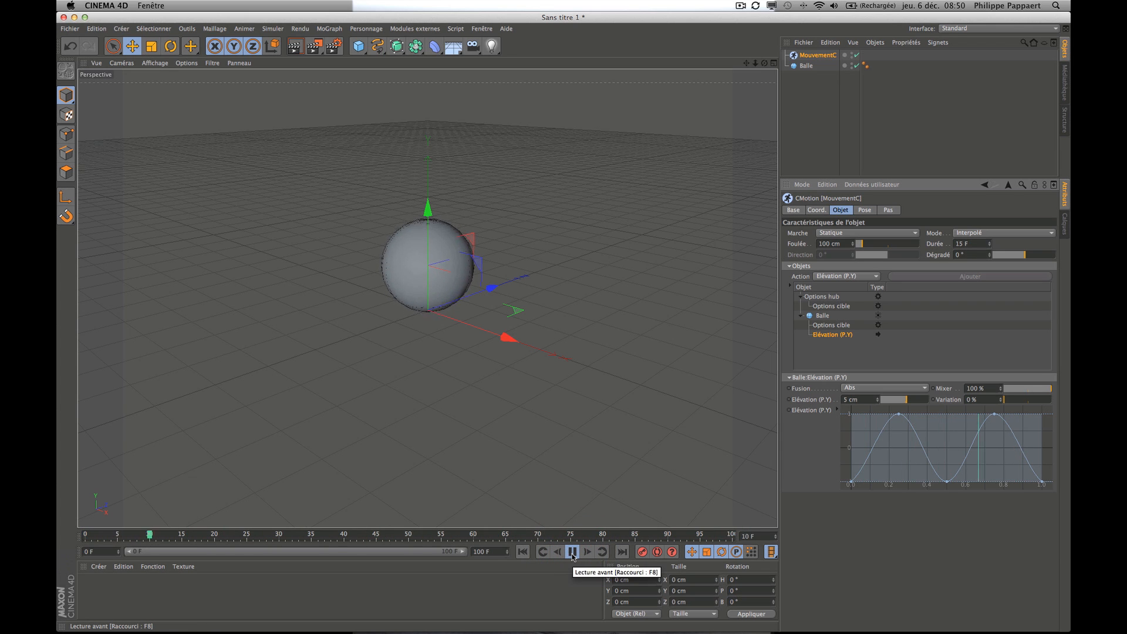
click(572, 553)
- Set the project's end frame to 150 and extend the visible timeline range to the full length
click(492, 552)
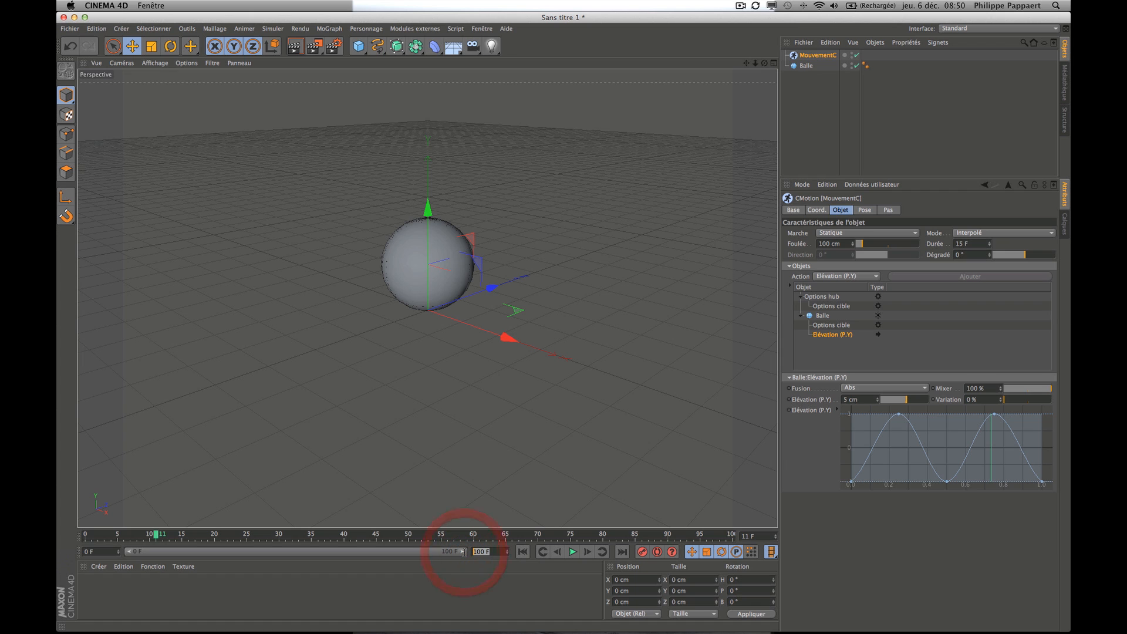
text(150)
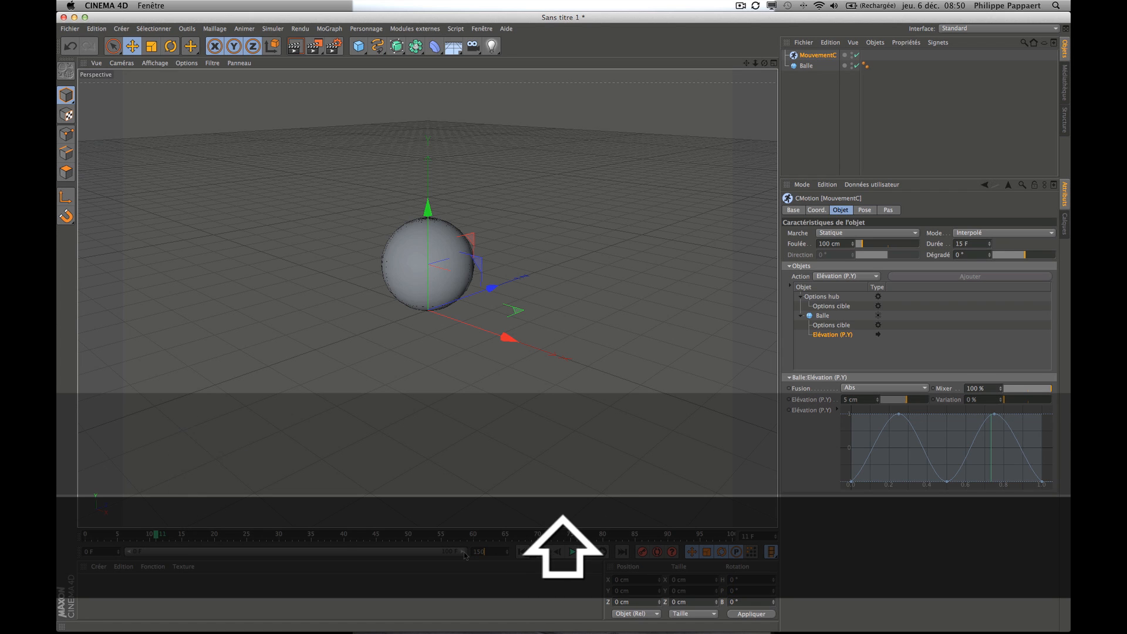
key(Return)
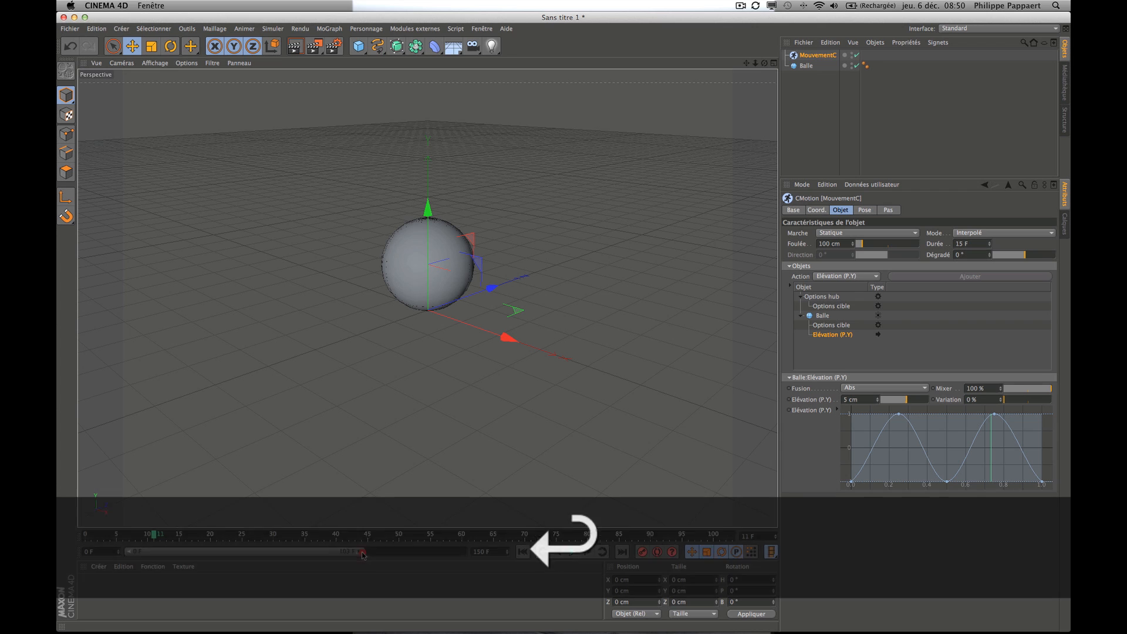
drag(354, 551, 466, 559)
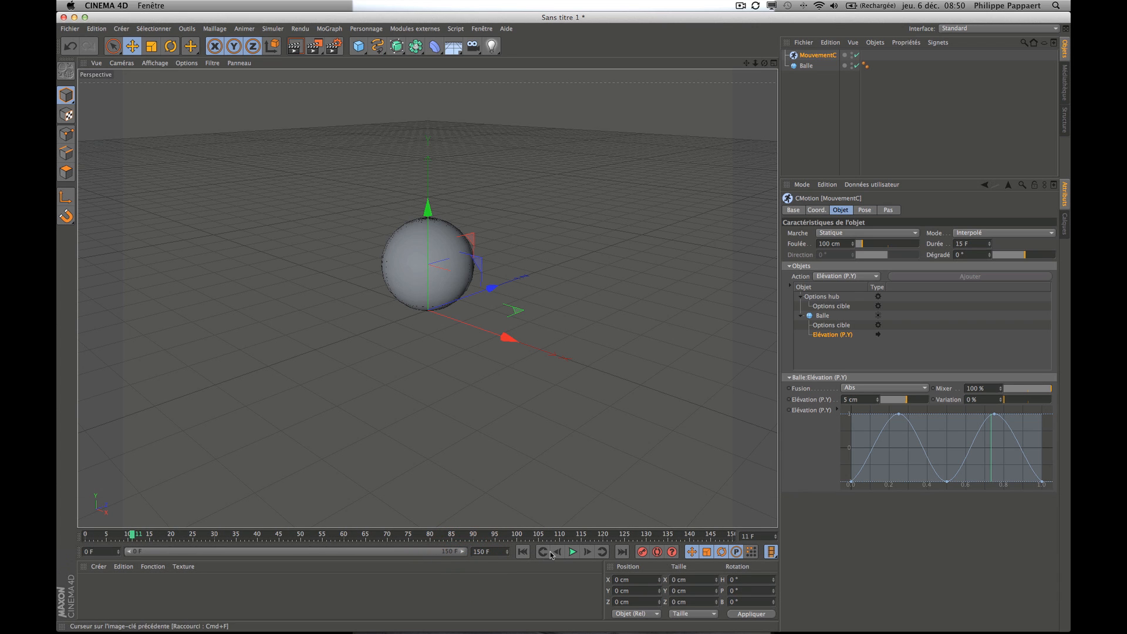
- Play the animation across the extended timeline, return to the first frame and reselect MouvementC
click(523, 552)
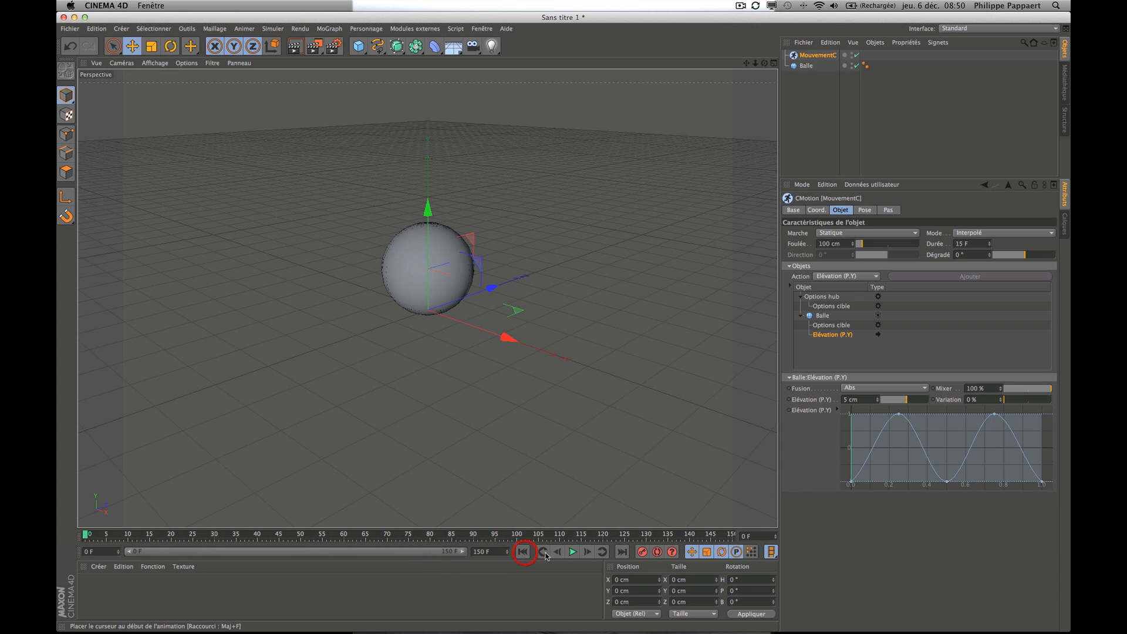
click(573, 551)
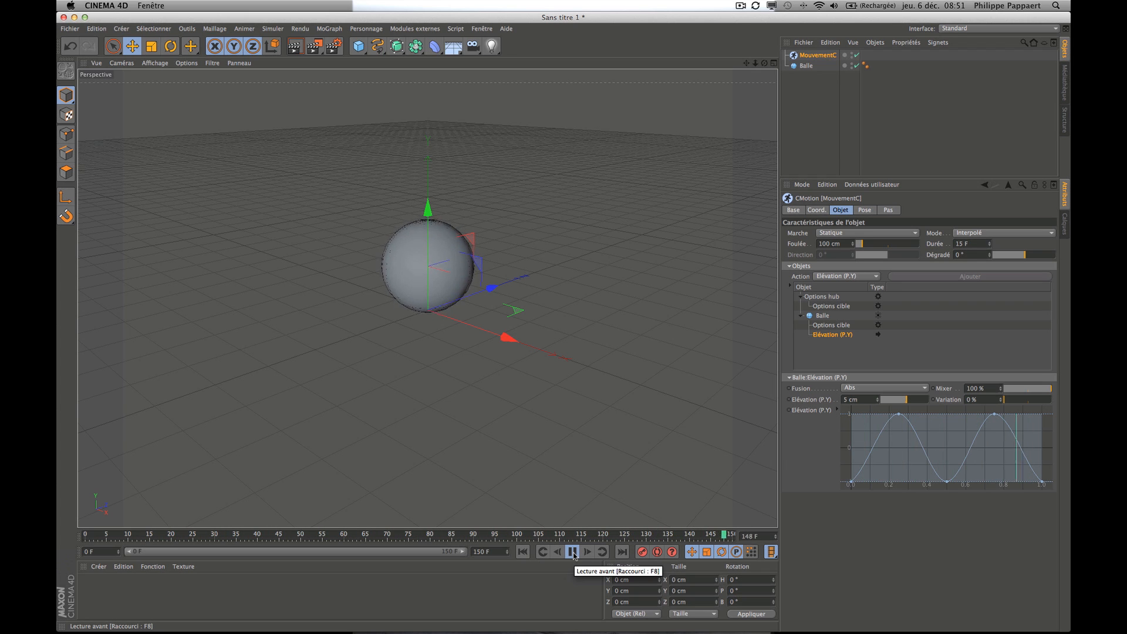
click(572, 552)
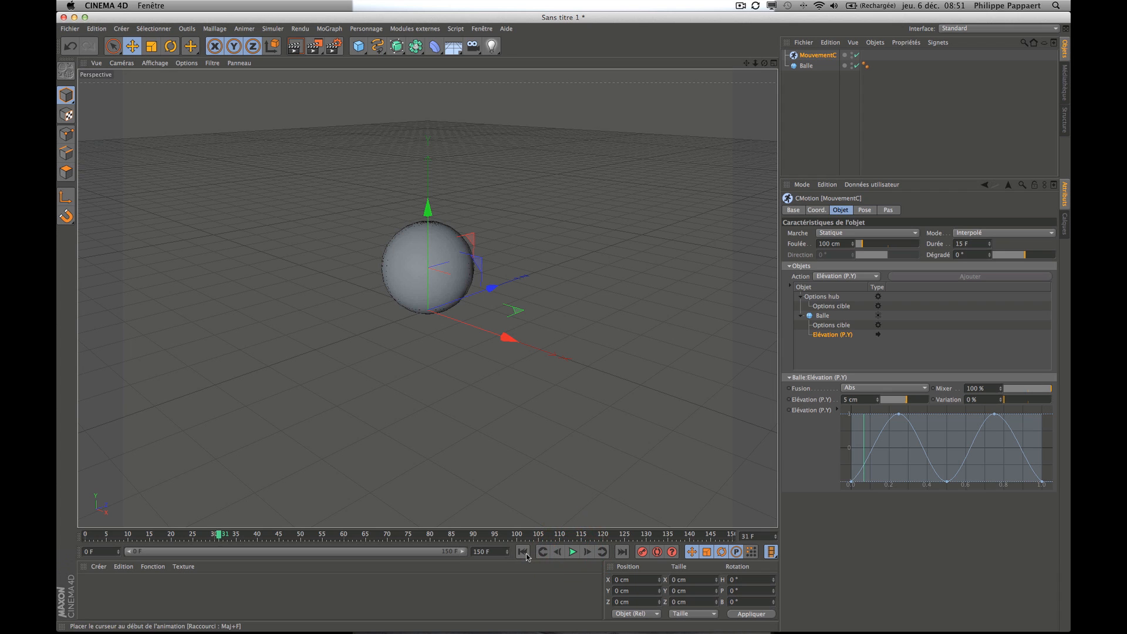
click(522, 552)
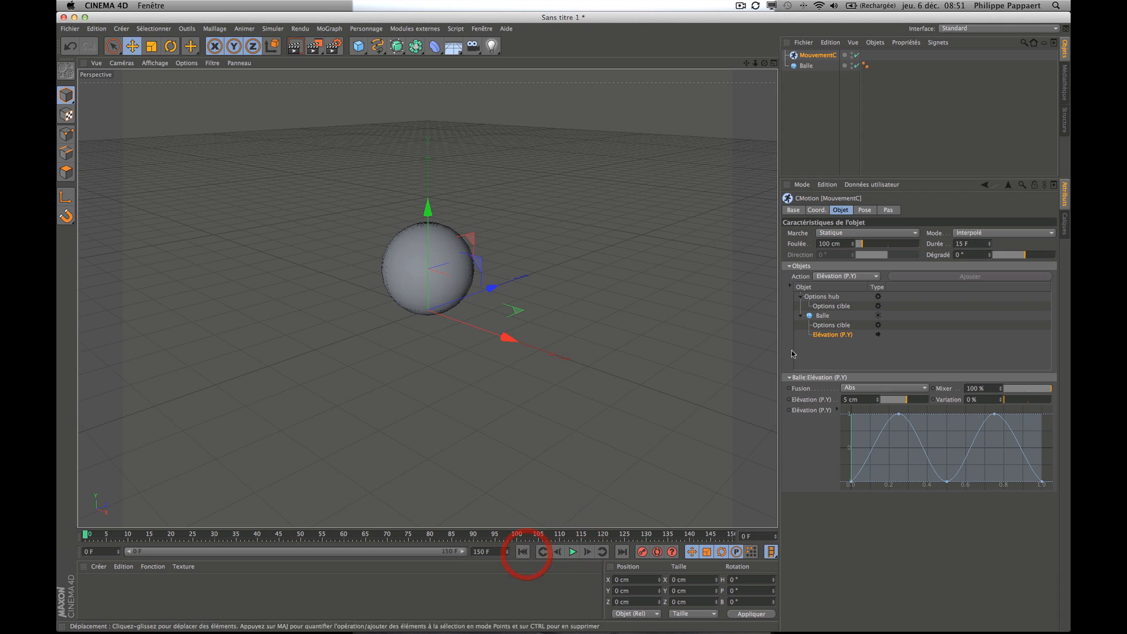
click(810, 57)
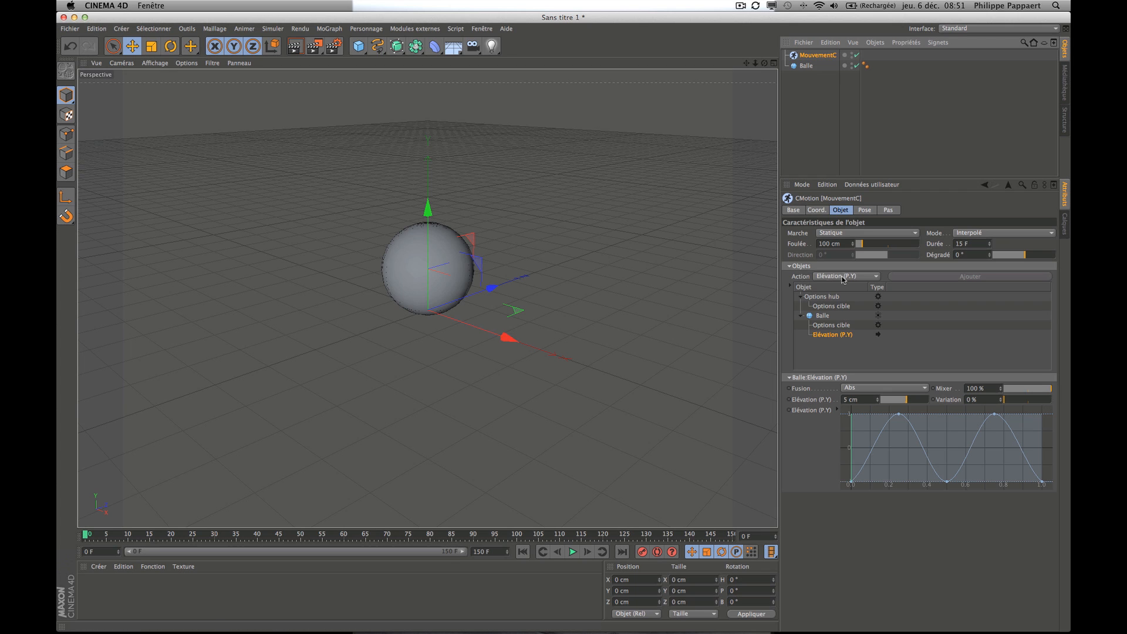
- Add a Déplacement (P.X) action to Balle in the MouvementC object list
click(824, 320)
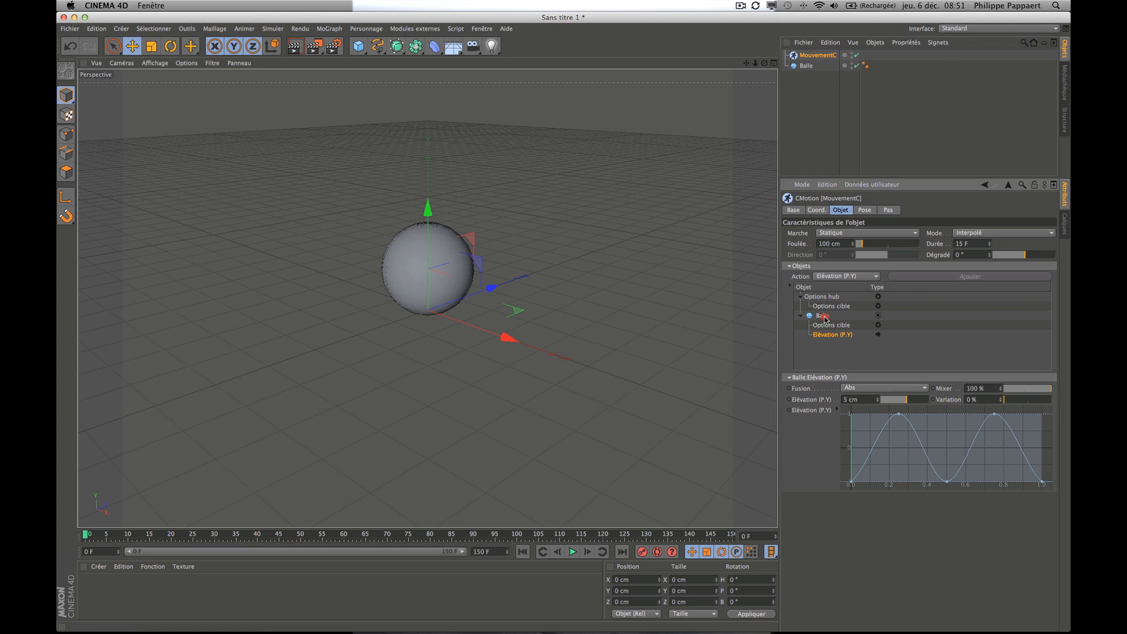
click(852, 278)
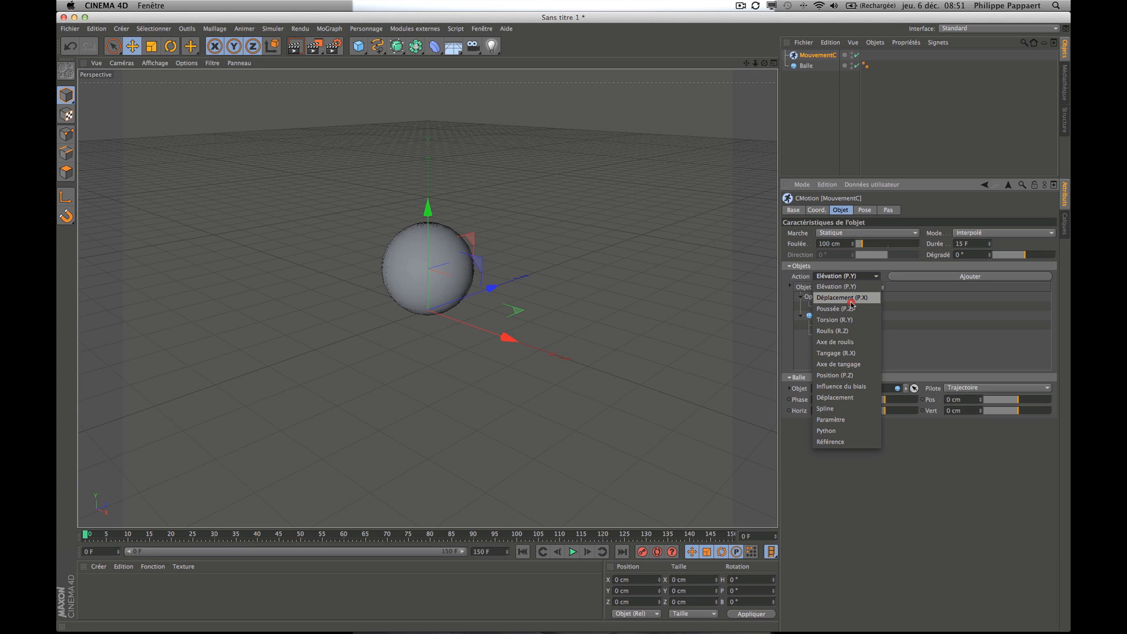
click(851, 299)
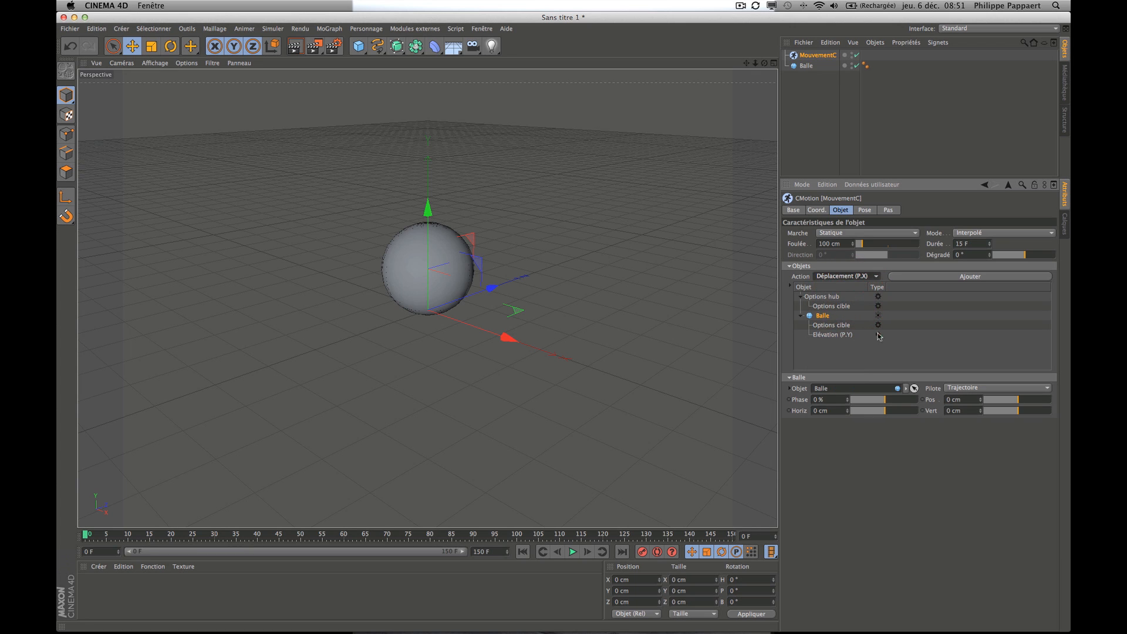
click(937, 278)
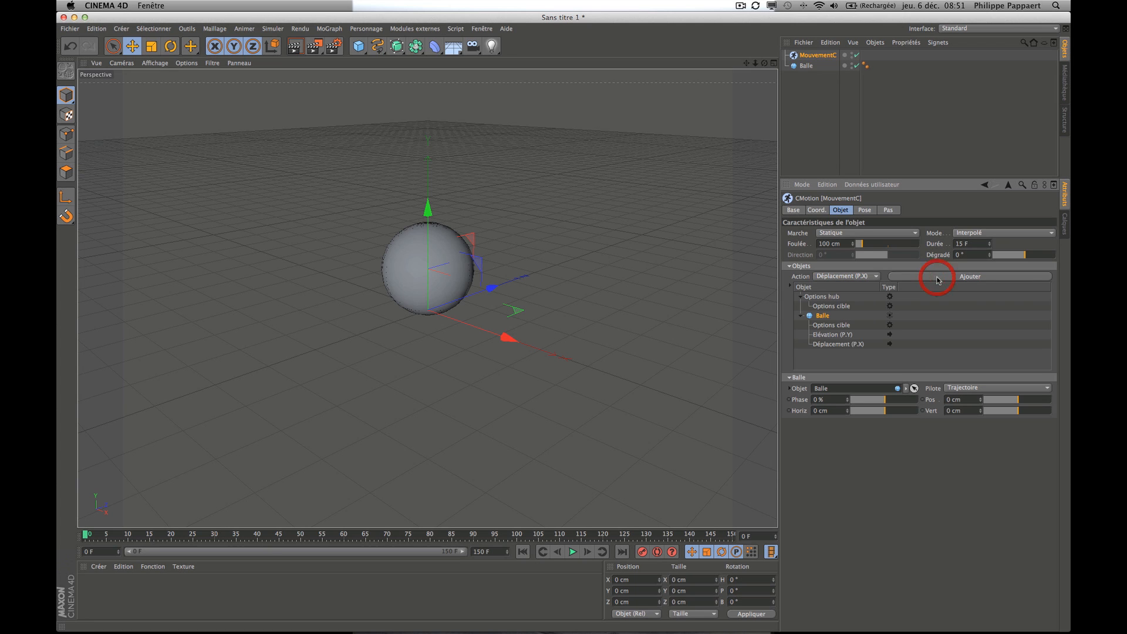
- Apply the Cos. spline preset to the curve of Balle's Déplacement (P.X) action
click(846, 344)
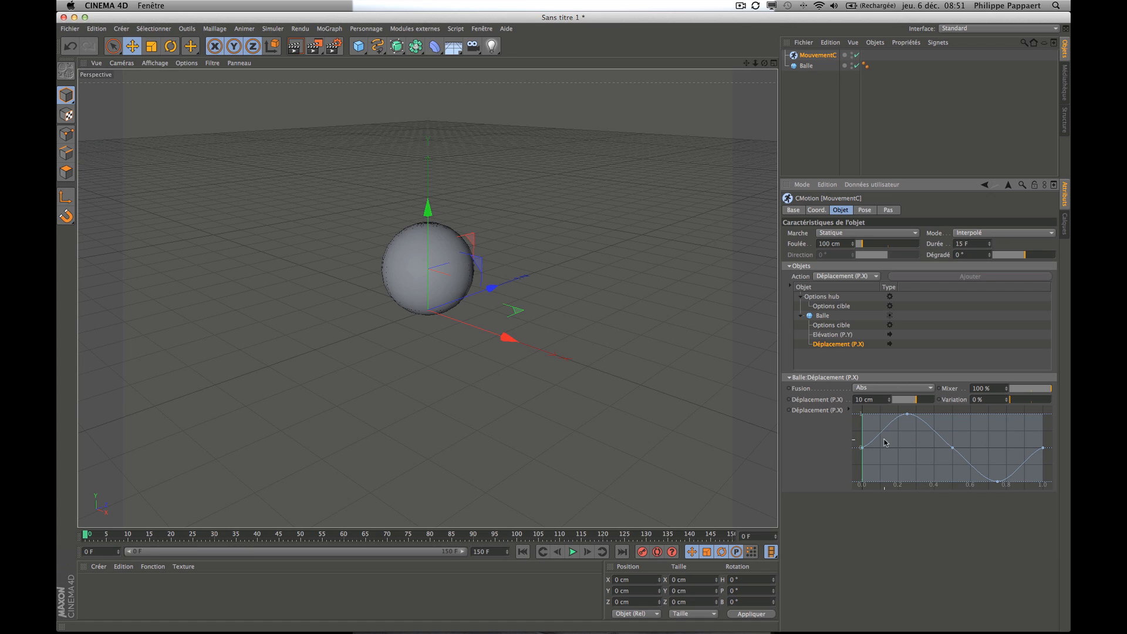
right_click(922, 450)
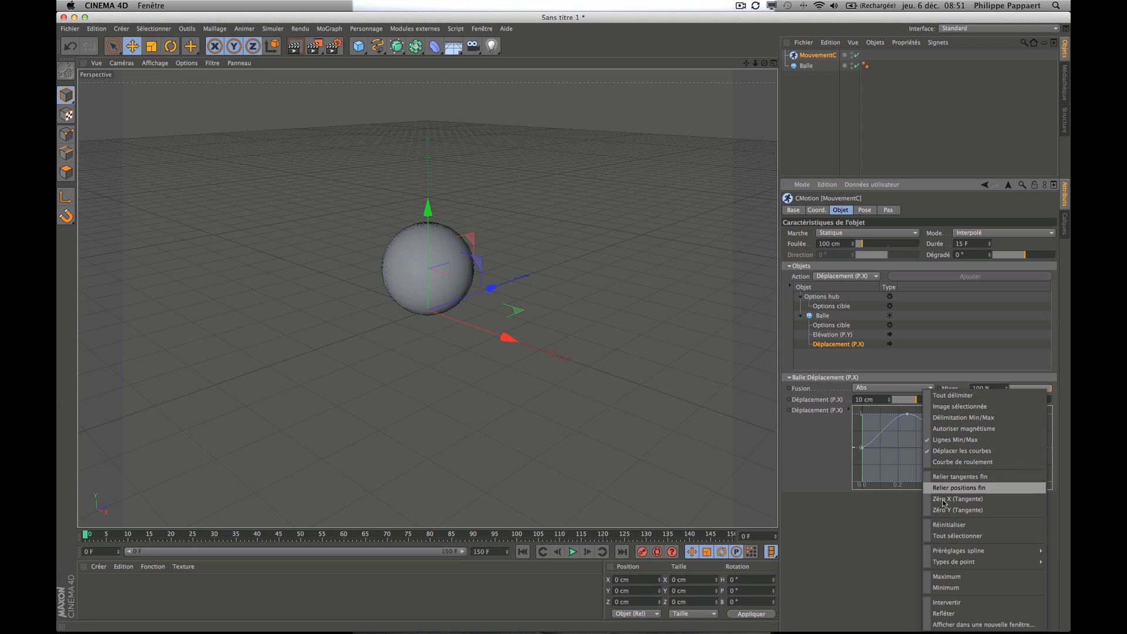
mouse_move(953, 553)
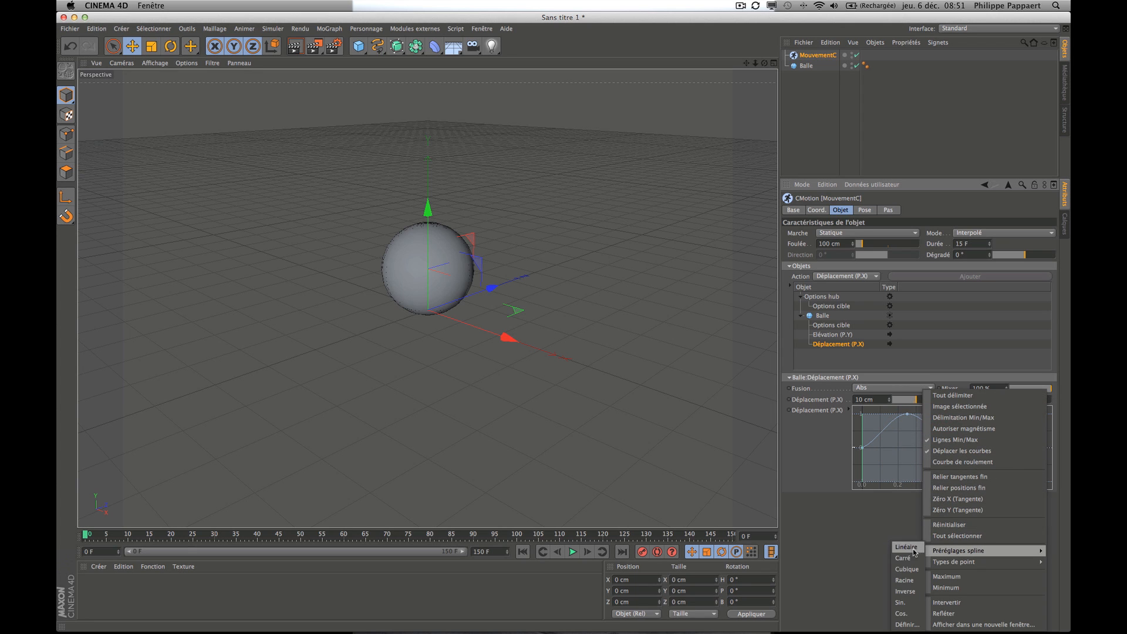
click(904, 612)
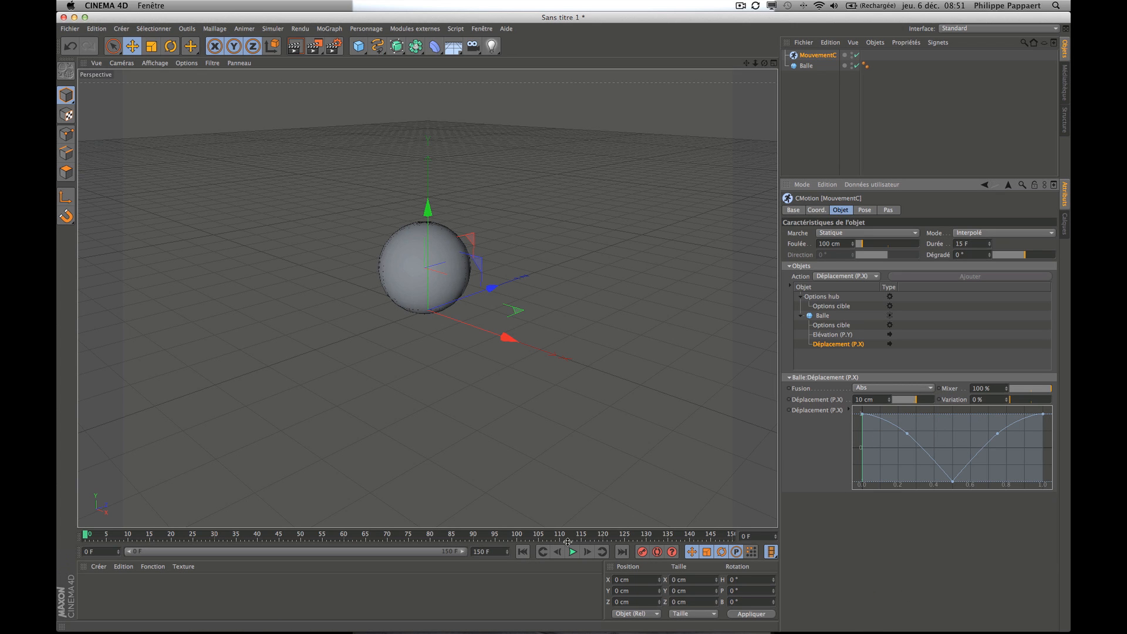
- Play the animation with Balle selected to check its combined movement, stop it and review the sphere's object properties
click(806, 66)
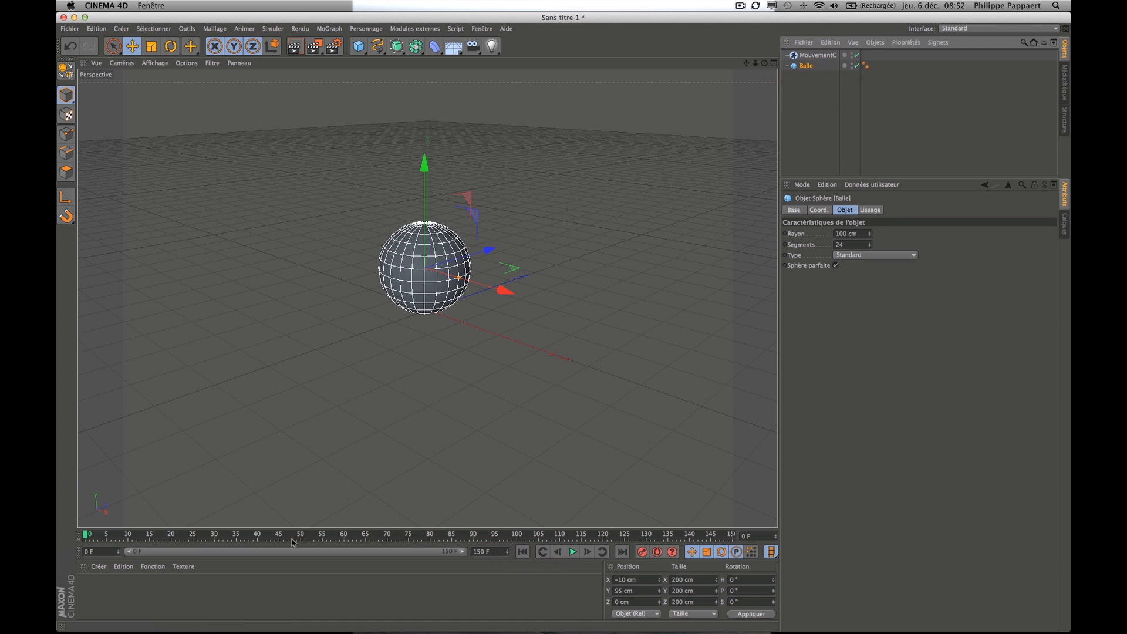
click(572, 552)
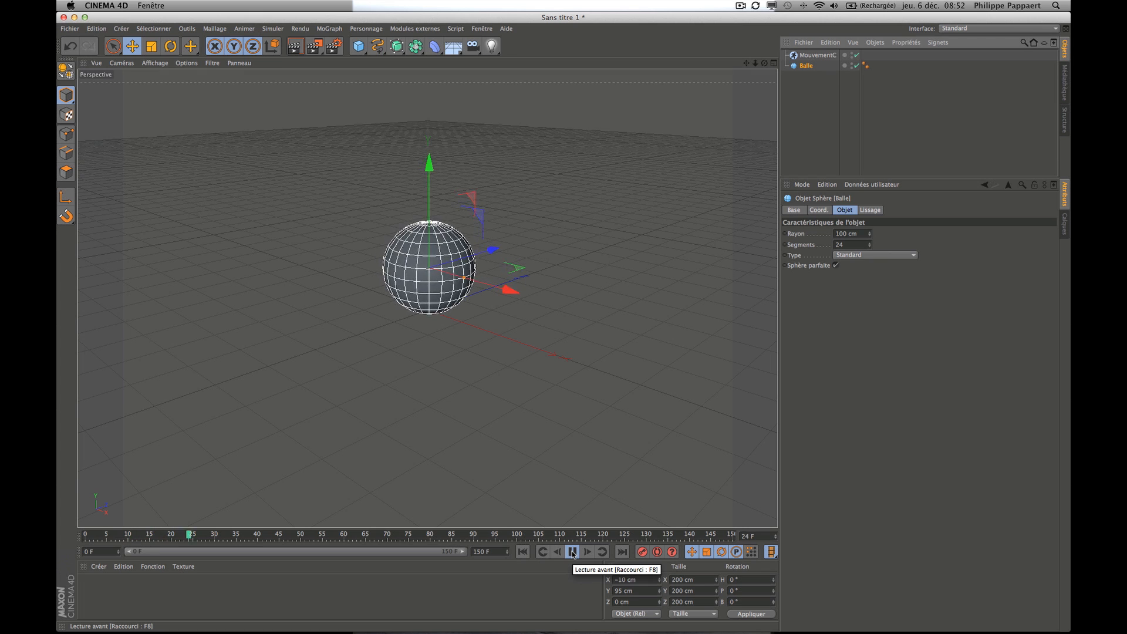
click(572, 551)
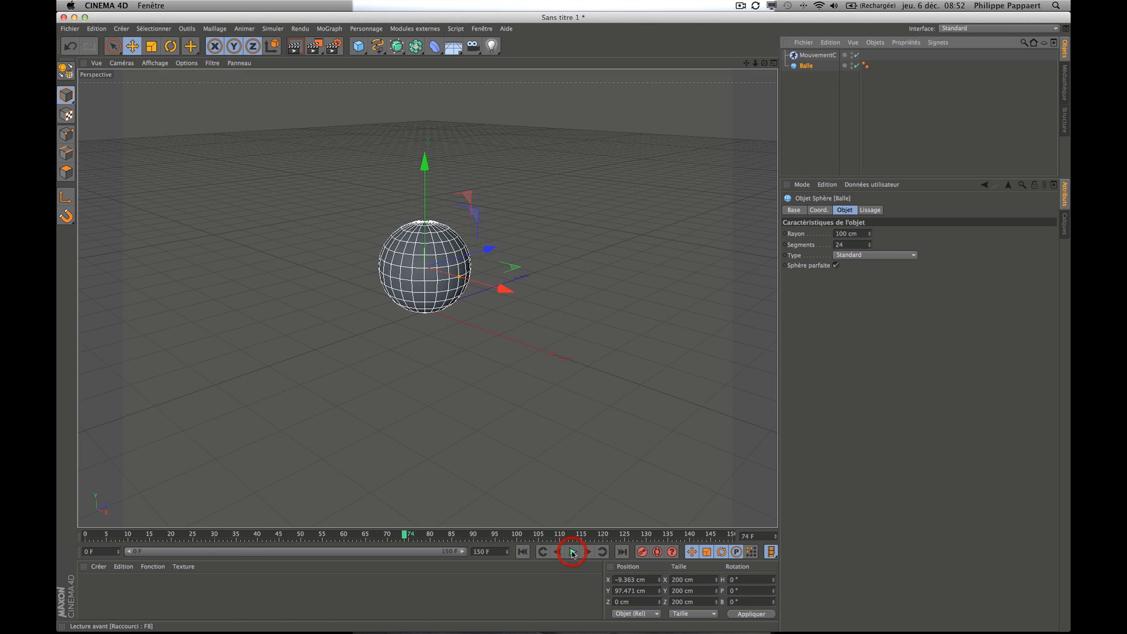
click(825, 57)
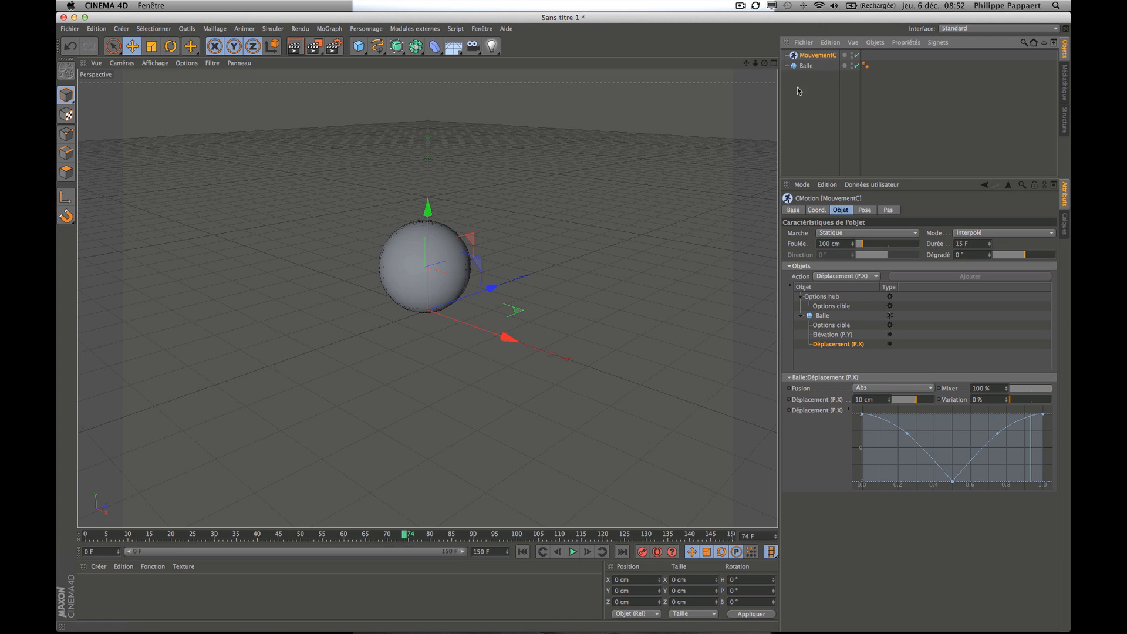
click(807, 66)
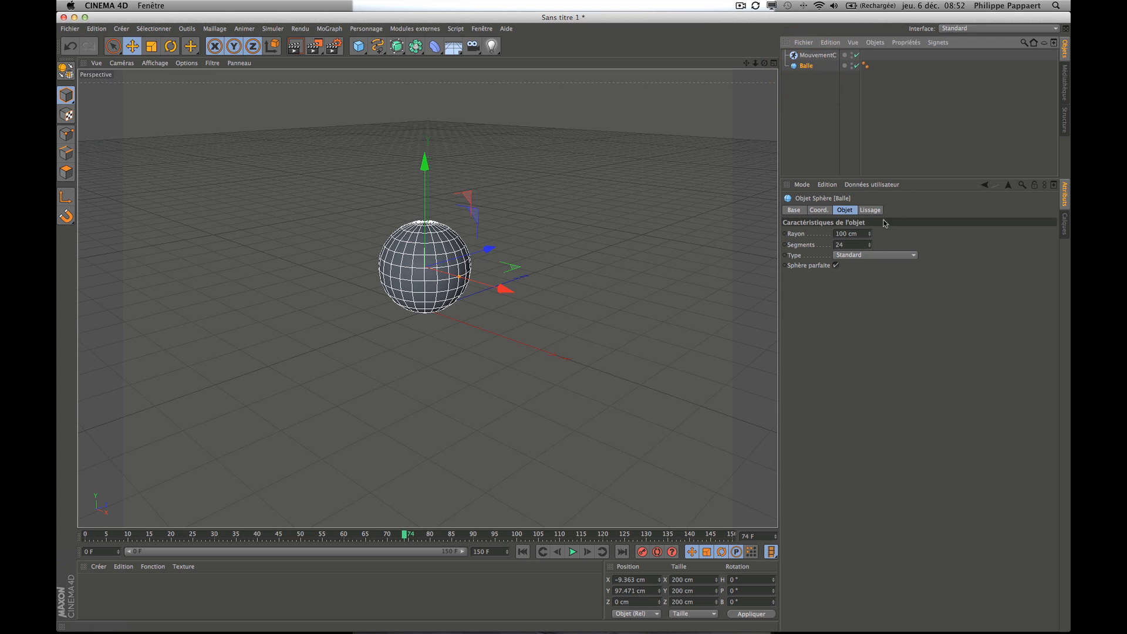
- Add a Paramètre action to Balle in MouvementC and view the parameters it can drive without choosing one
click(816, 58)
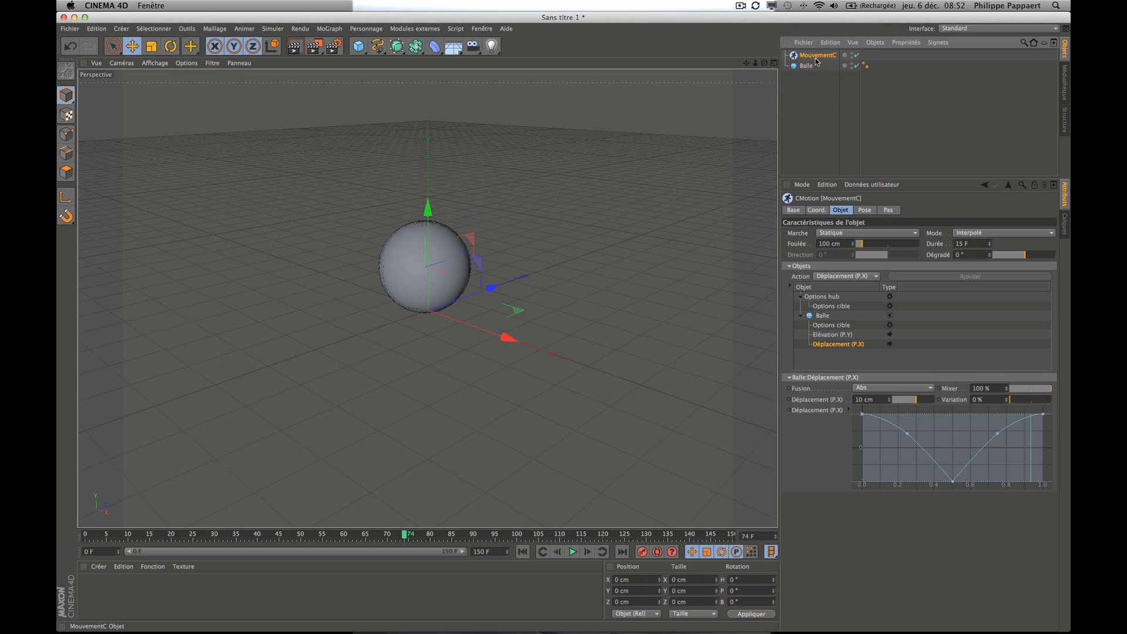
click(857, 277)
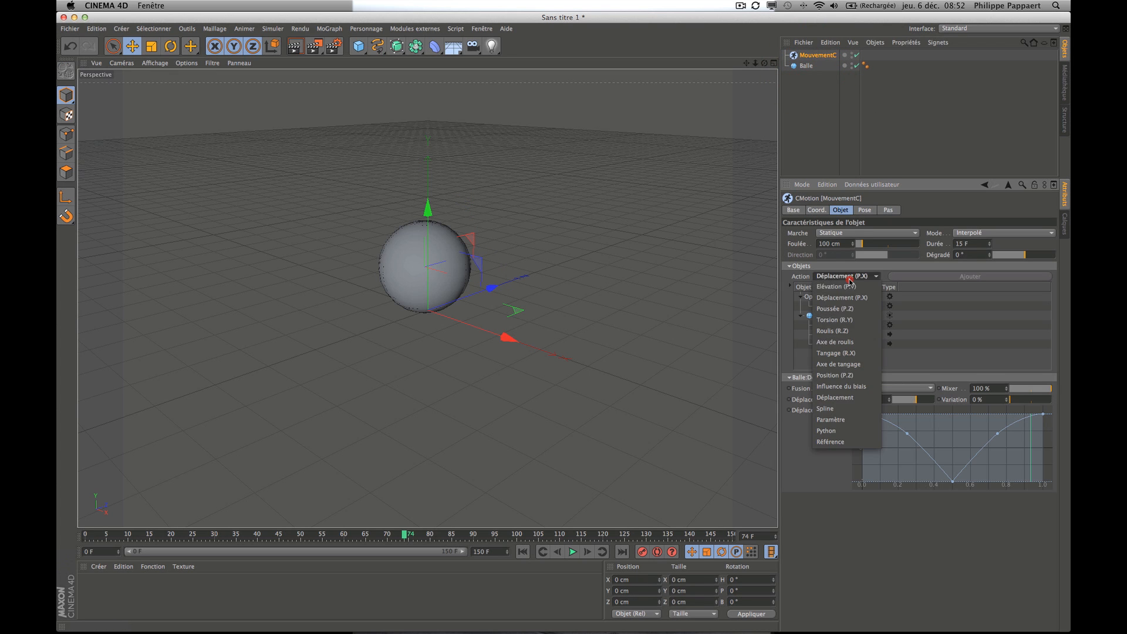
click(837, 420)
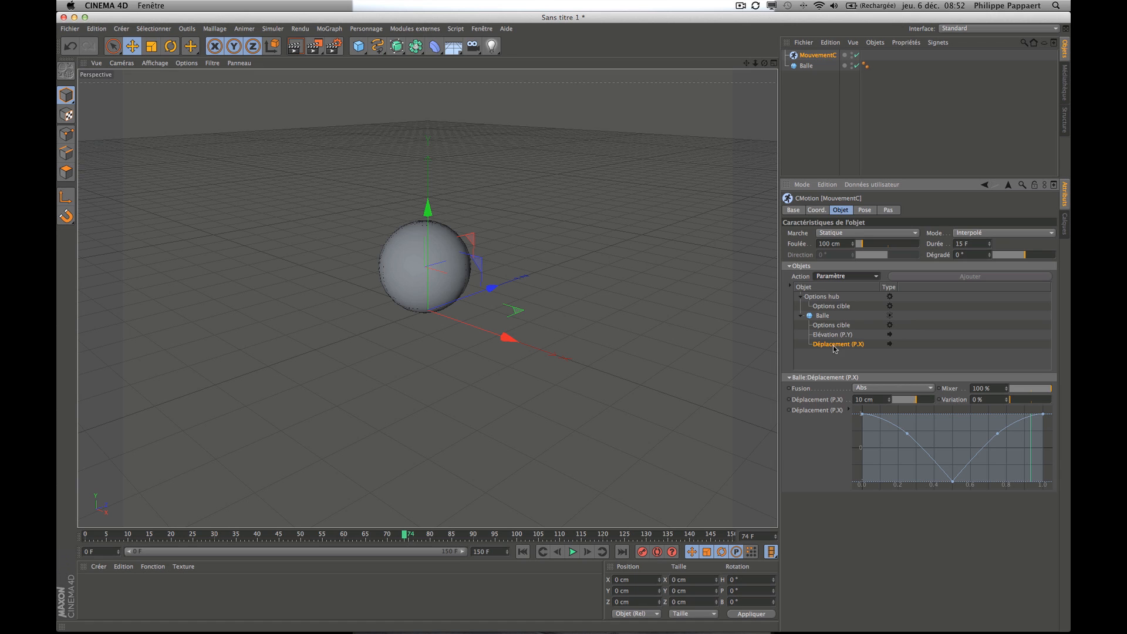
click(822, 316)
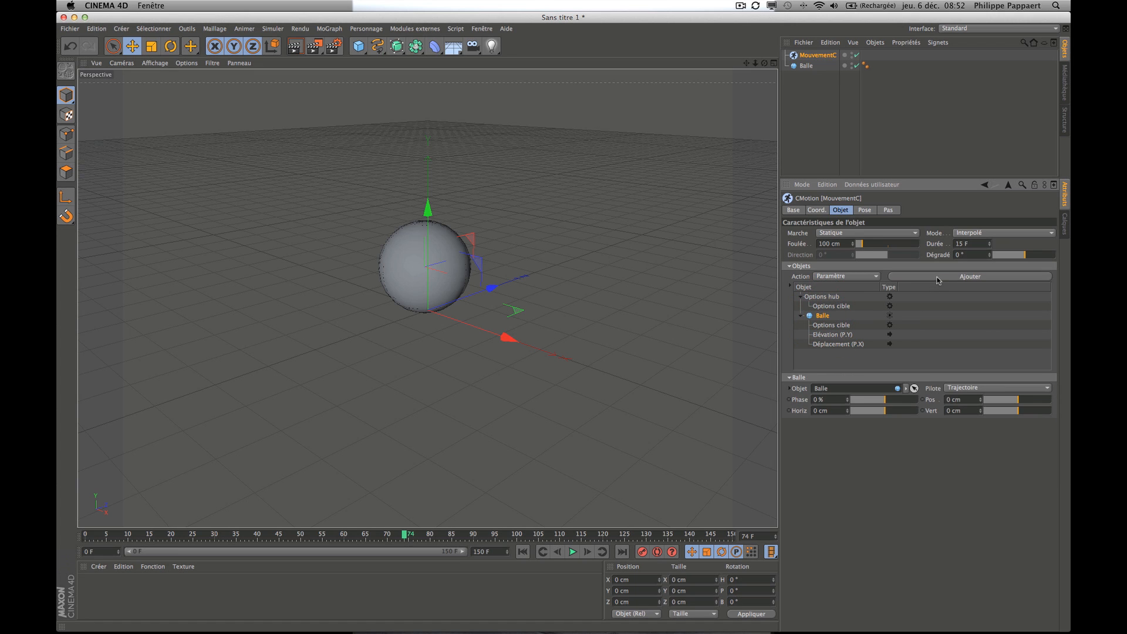
click(937, 278)
click(829, 354)
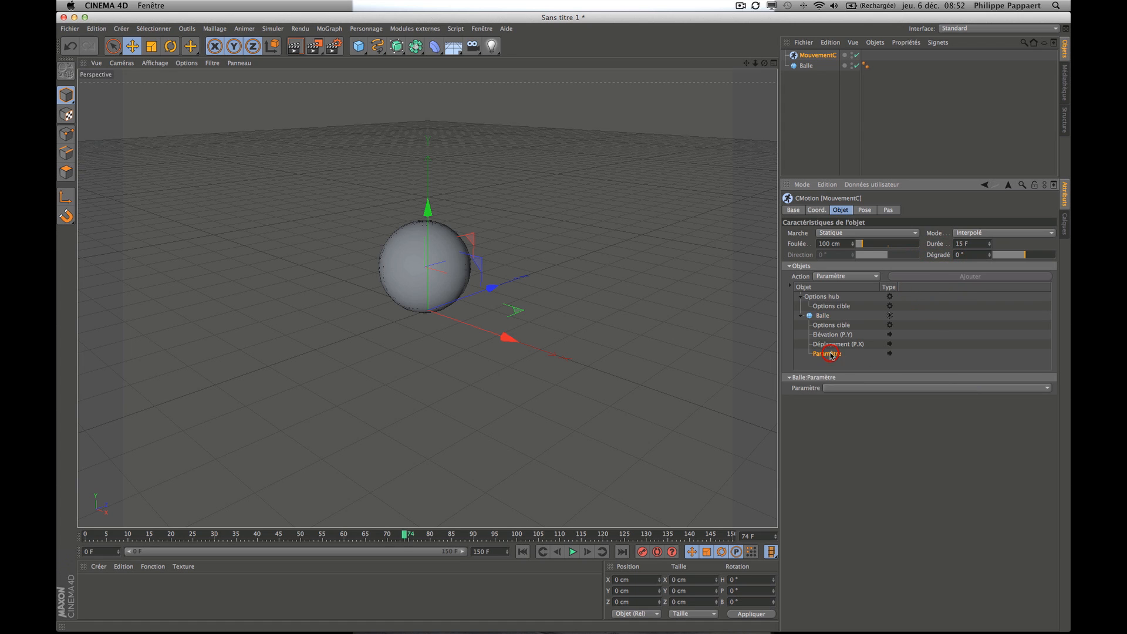
click(879, 389)
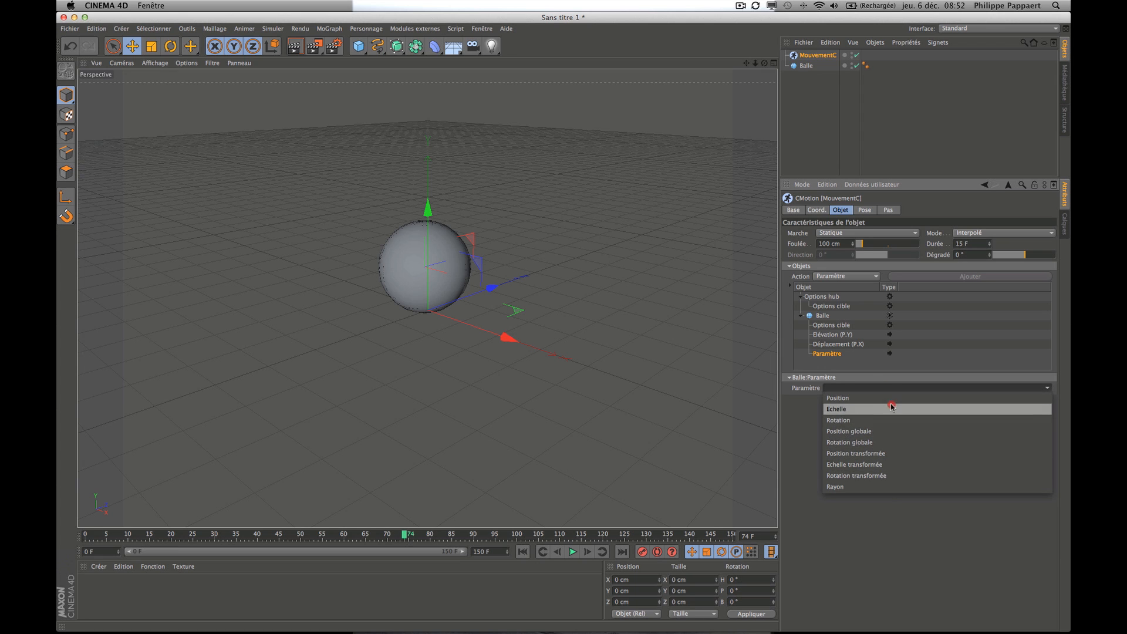
click(888, 523)
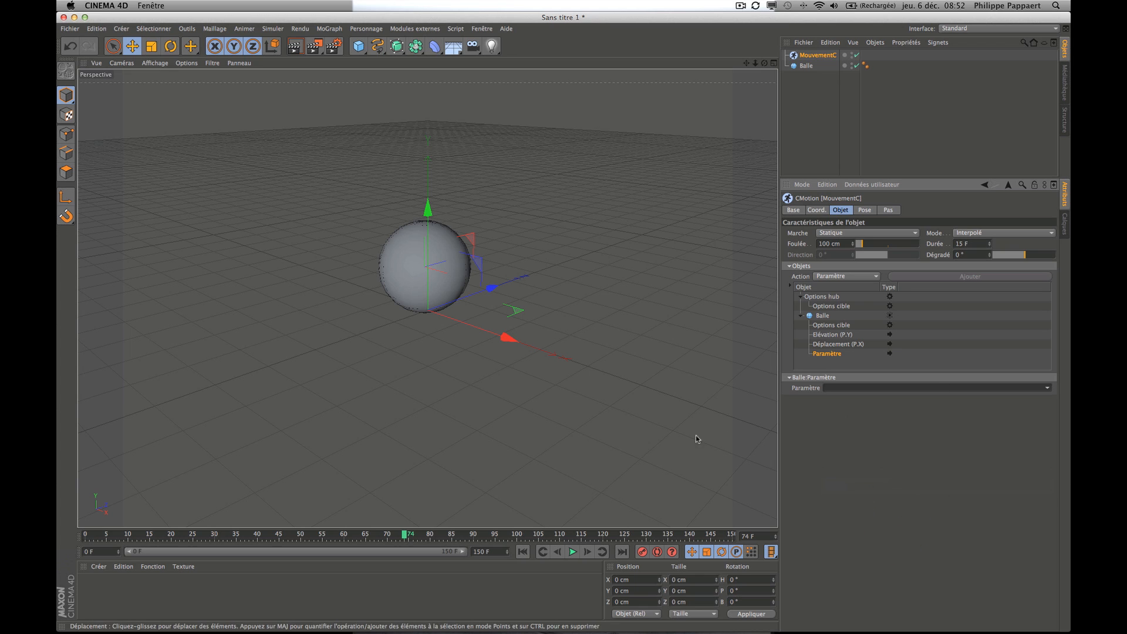